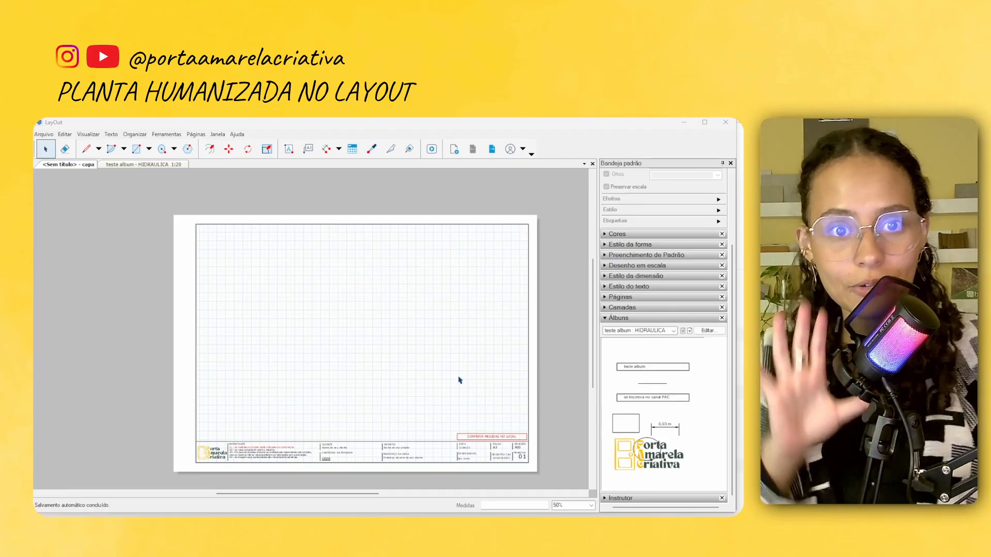
Insert the SketchUp model "projeto 3d" from the LAYOUT folder into the sheet
{"action": "left_click", "coordinate": [45, 135]}
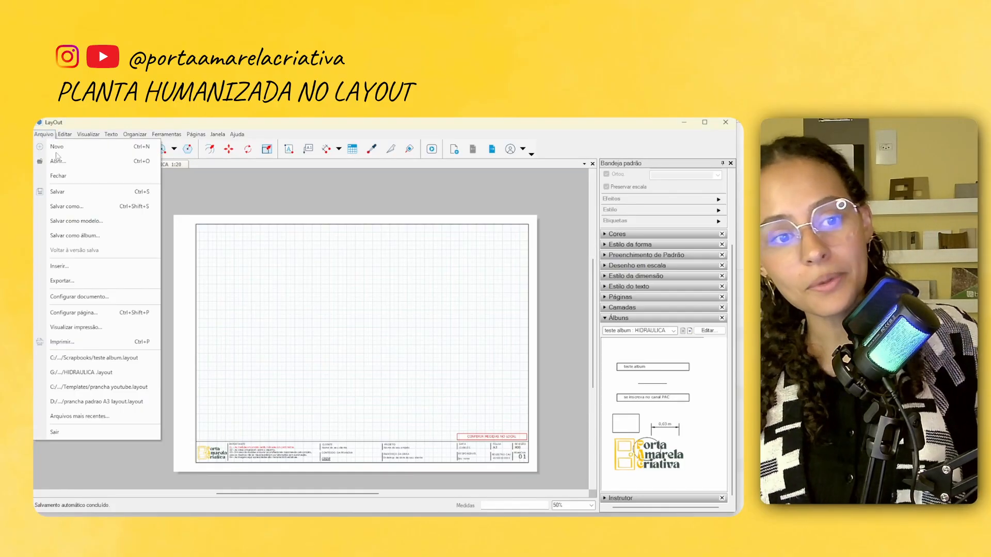
{"action": "left_click", "coordinate": [59, 266]}
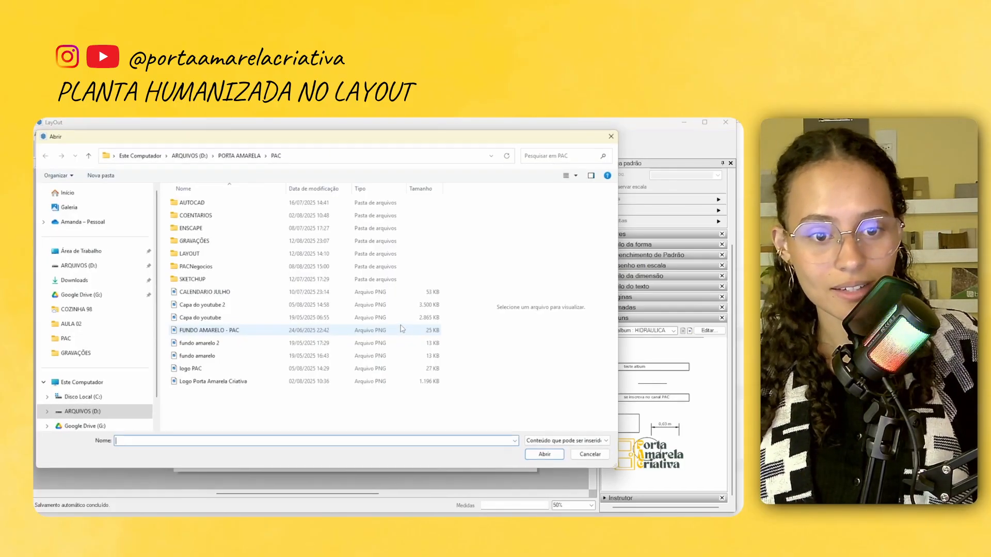
{"action": "double_click", "coordinate": [201, 257]}
{"action": "left_click", "coordinate": [196, 229]}
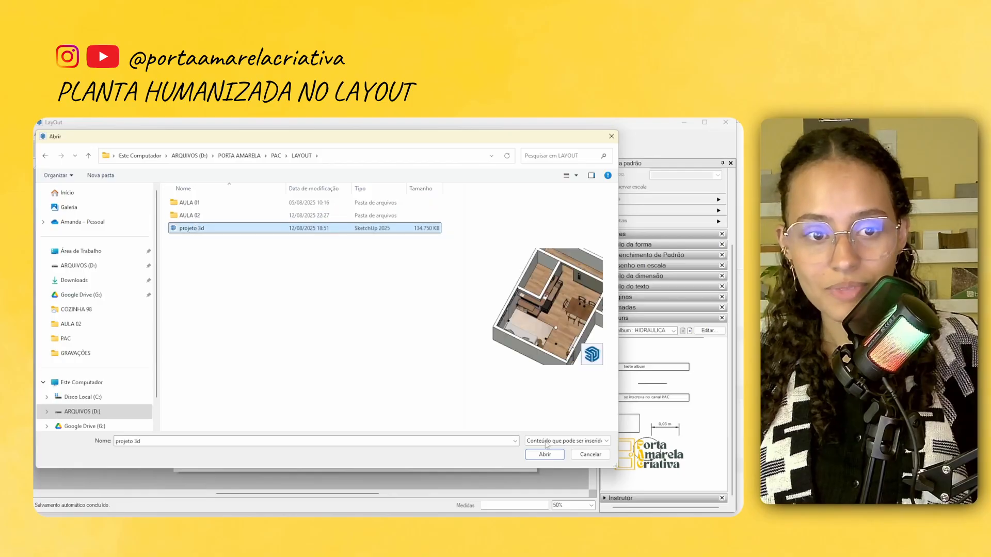
{"action": "left_click", "coordinate": [543, 455]}
{"action": "scroll", "coordinate": [361, 351], "scroll_direction": "down", "scroll_amount": 2}
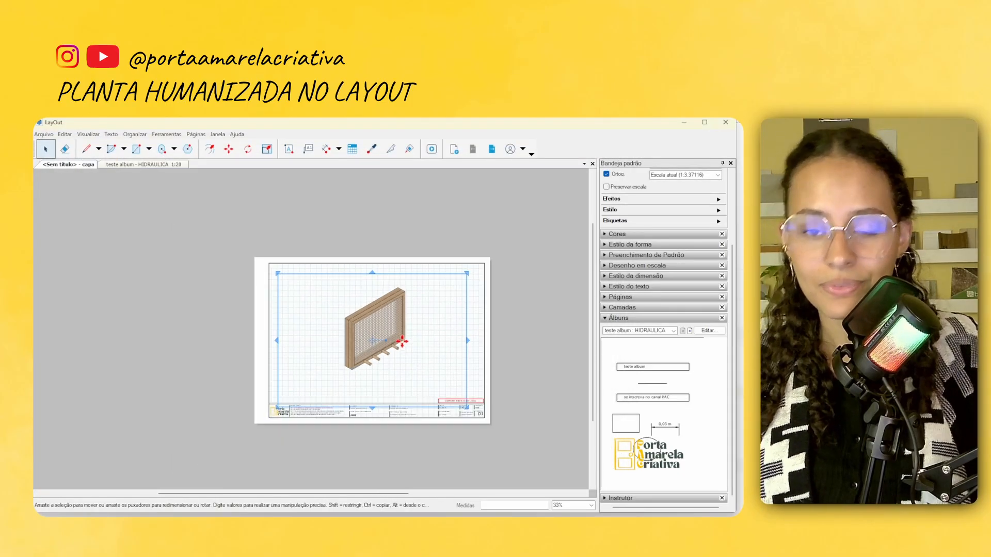
{"action": "scroll", "coordinate": [327, 336], "scroll_direction": "up", "scroll_amount": 2}
{"action": "scroll", "coordinate": [533, 408], "scroll_direction": "up", "scroll_amount": 1}
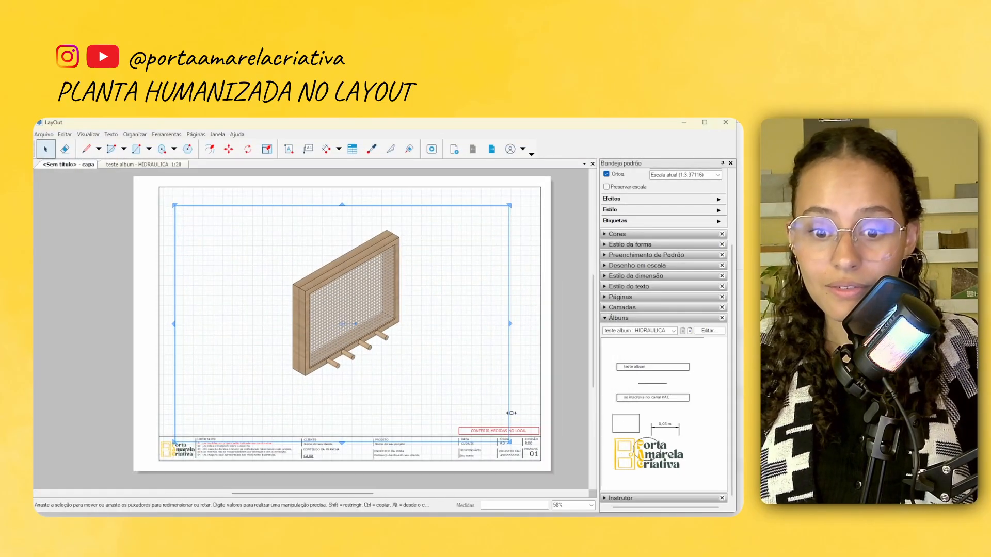
{"action": "scroll", "coordinate": [665, 243], "scroll_direction": "up", "scroll_amount": 3}
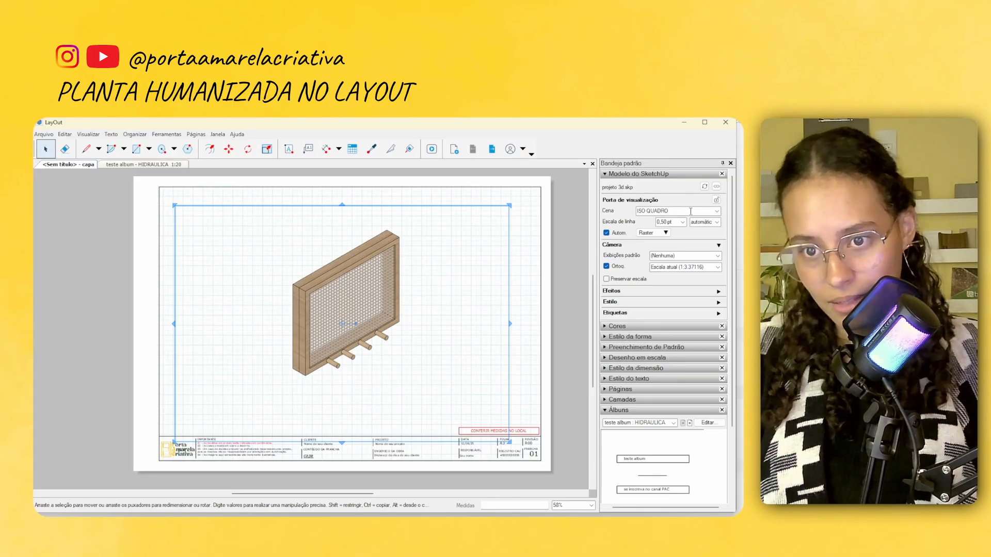
Set the model viewport's scene to PLANTA and slightly adjust the viewport's lower edge
{"action": "left_click", "coordinate": [716, 212]}
{"action": "left_click", "coordinate": [680, 226]}
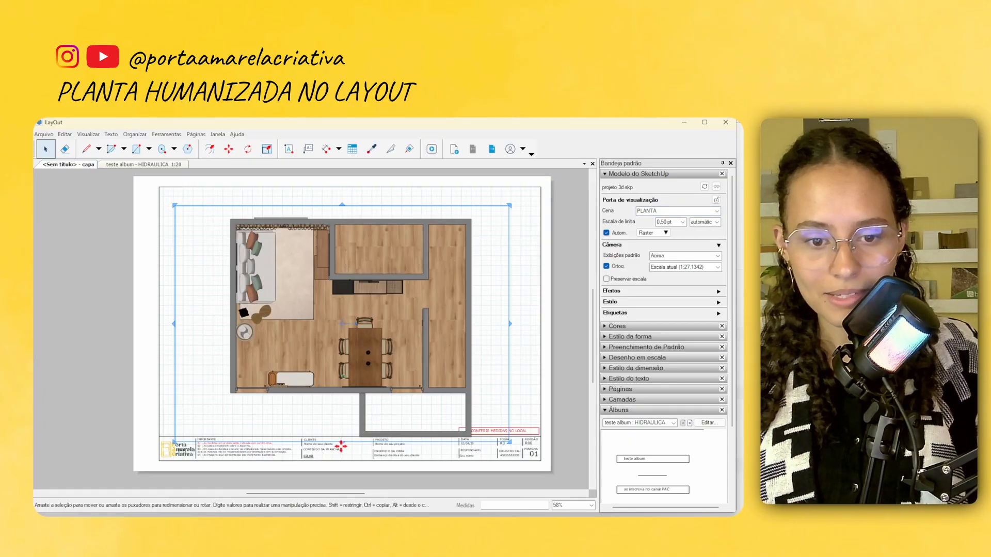
{"action": "scroll", "coordinate": [345, 445], "scroll_direction": "up", "scroll_amount": 1}
{"action": "scroll", "coordinate": [346, 446], "scroll_direction": "down", "scroll_amount": 1}
{"action": "scroll", "coordinate": [336, 453], "scroll_direction": "up", "scroll_amount": 1}
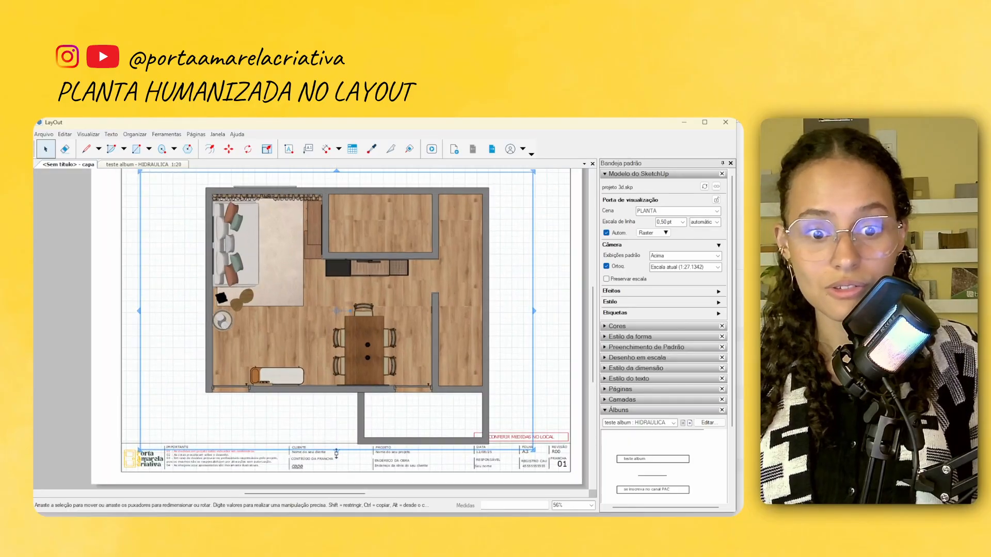
{"action": "left_click_drag", "start_coordinate": [353, 449], "coordinate": [329, 447]}
{"action": "scroll", "coordinate": [349, 405], "scroll_direction": "down", "scroll_amount": 3}
{"action": "scroll", "coordinate": [347, 413], "scroll_direction": "up", "scroll_amount": 2}
{"action": "scroll", "coordinate": [381, 405], "scroll_direction": "down", "scroll_amount": 2}
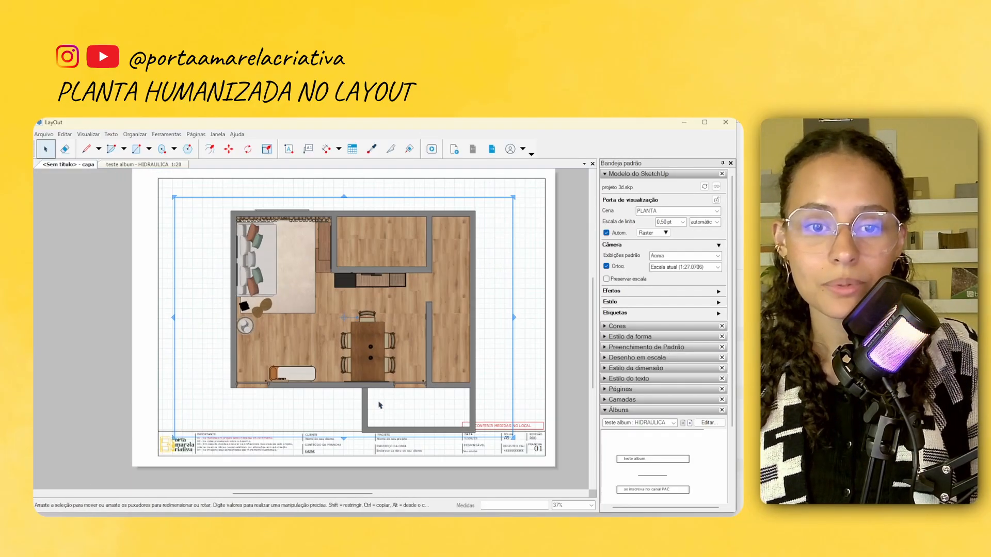
{"action": "scroll", "coordinate": [468, 397], "scroll_direction": "up", "scroll_amount": 1}
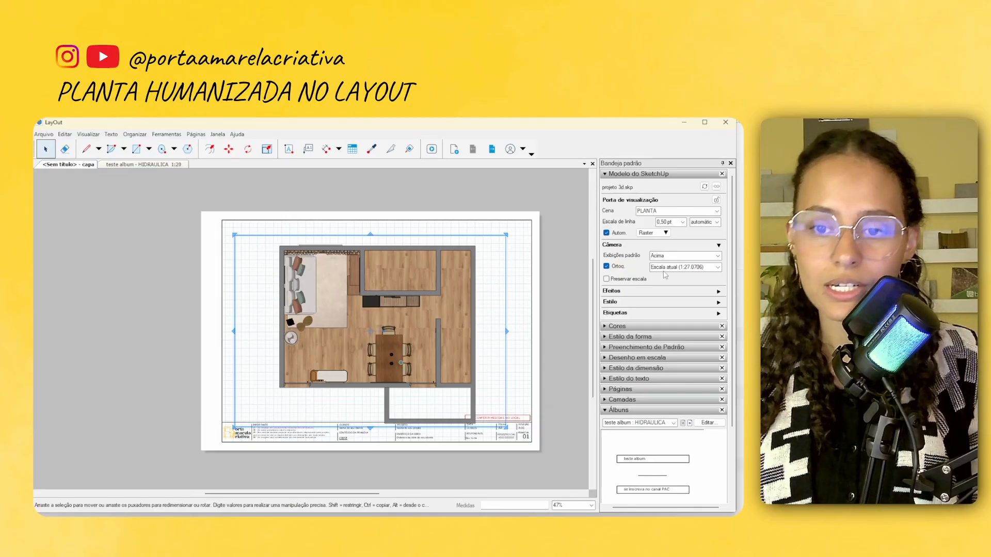
Narrow the viewport from its right edge with scale preservation on, and widen it again with scale preservation off
{"action": "left_click", "coordinate": [606, 279]}
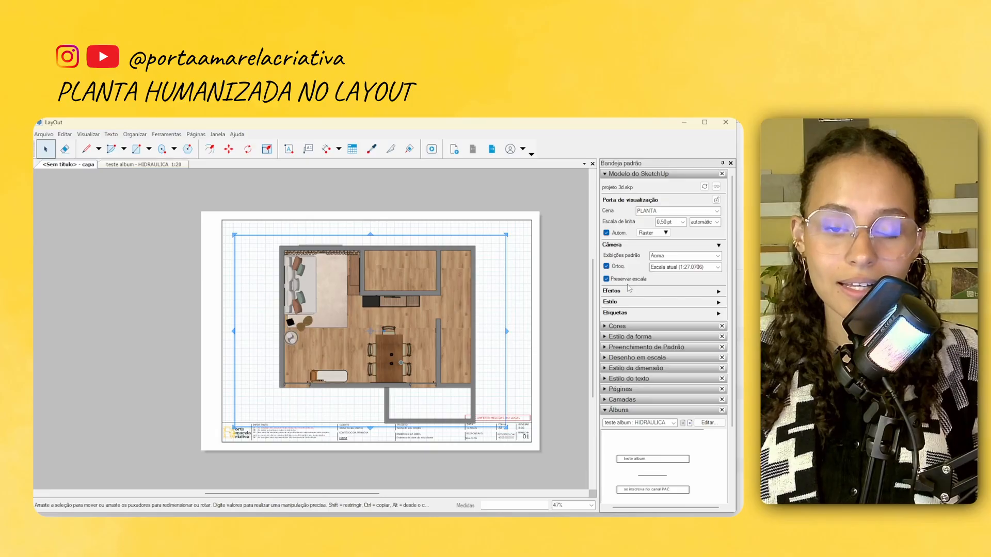
{"action": "scroll", "coordinate": [510, 312], "scroll_direction": "up", "scroll_amount": 2}
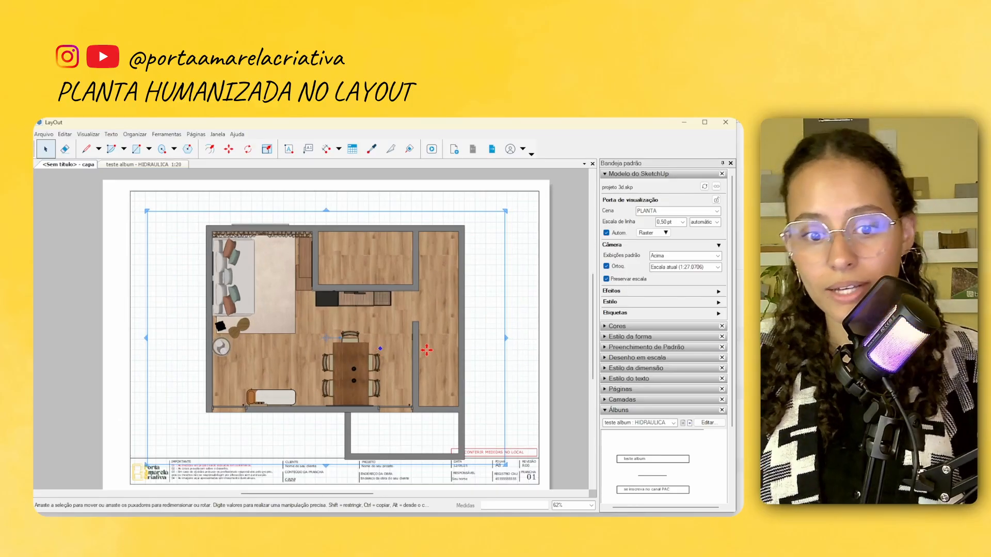
{"action": "left_click_drag", "start_coordinate": [506, 339], "coordinate": [437, 340]}
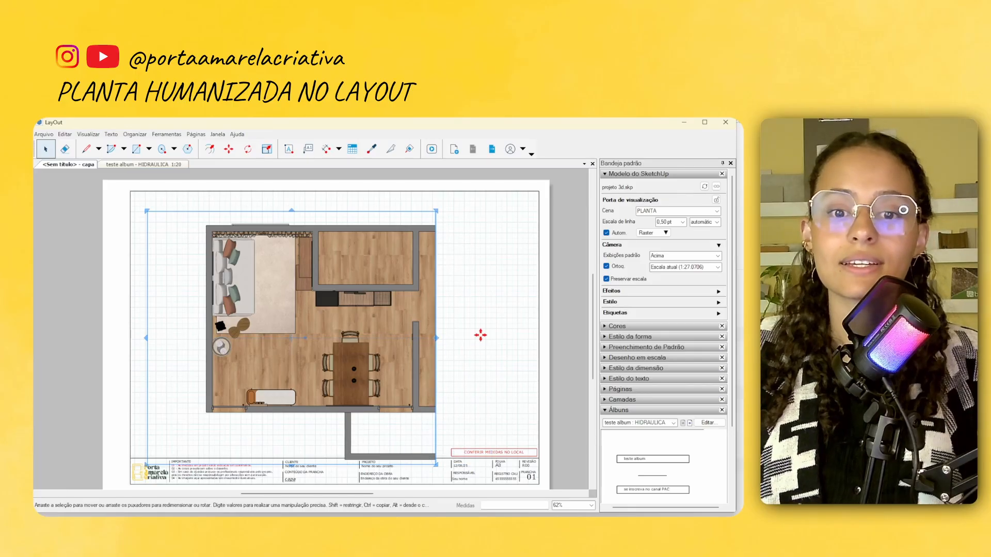
{"action": "left_click", "coordinate": [606, 278]}
{"action": "left_click_drag", "start_coordinate": [437, 338], "coordinate": [516, 339]}
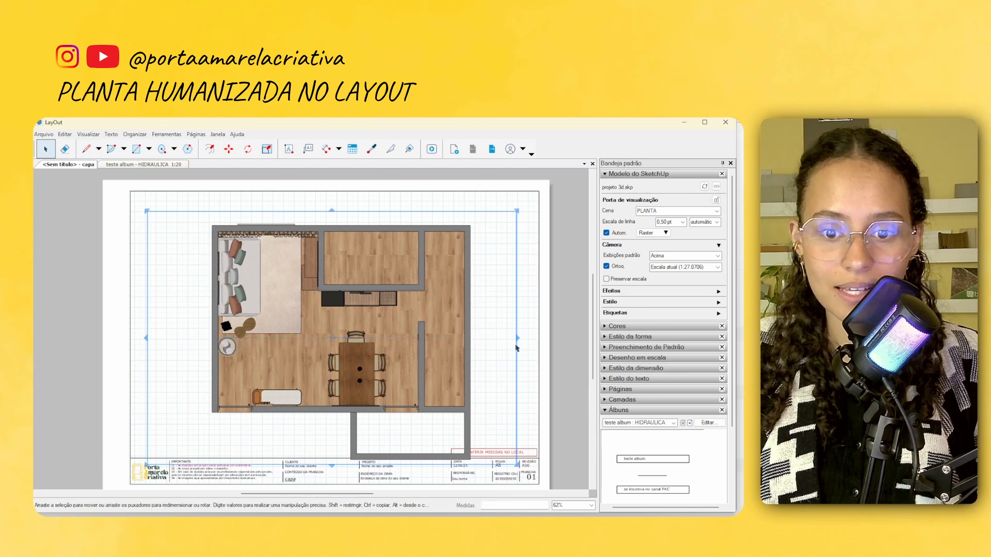
Resize the viewport freely from its upper-right corner and turn on scale preservation
{"action": "scroll", "coordinate": [519, 338], "scroll_direction": "down", "scroll_amount": 4}
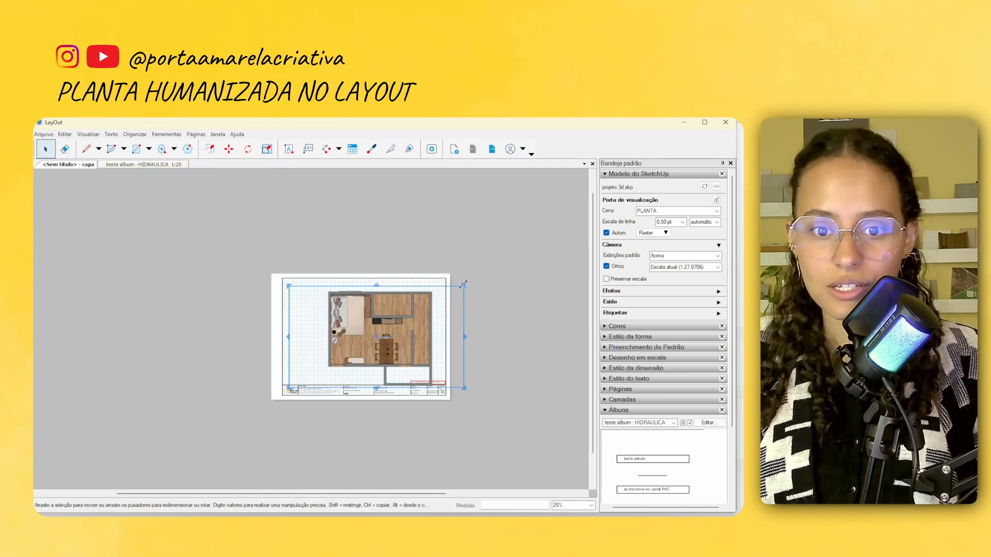
{"action": "mouse_move", "coordinate": [437, 286]}
{"action": "left_mouse_down"}
{"action": "mouse_move", "coordinate": [535, 246]}
{"action": "mouse_move", "coordinate": [552, 219]}
{"action": "mouse_move", "coordinate": [429, 269]}
{"action": "left_mouse_up"}
{"action": "left_click", "coordinate": [512, 241]}
{"action": "left_click", "coordinate": [511, 240]}
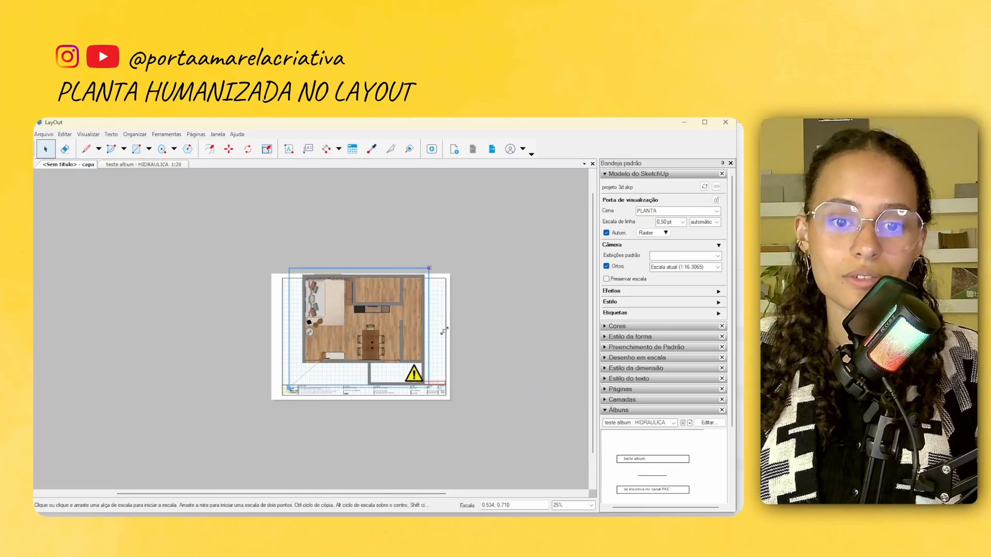
{"action": "scroll", "coordinate": [377, 316], "scroll_direction": "up", "scroll_amount": 2}
{"action": "scroll", "coordinate": [379, 319], "scroll_direction": "up", "scroll_amount": 1}
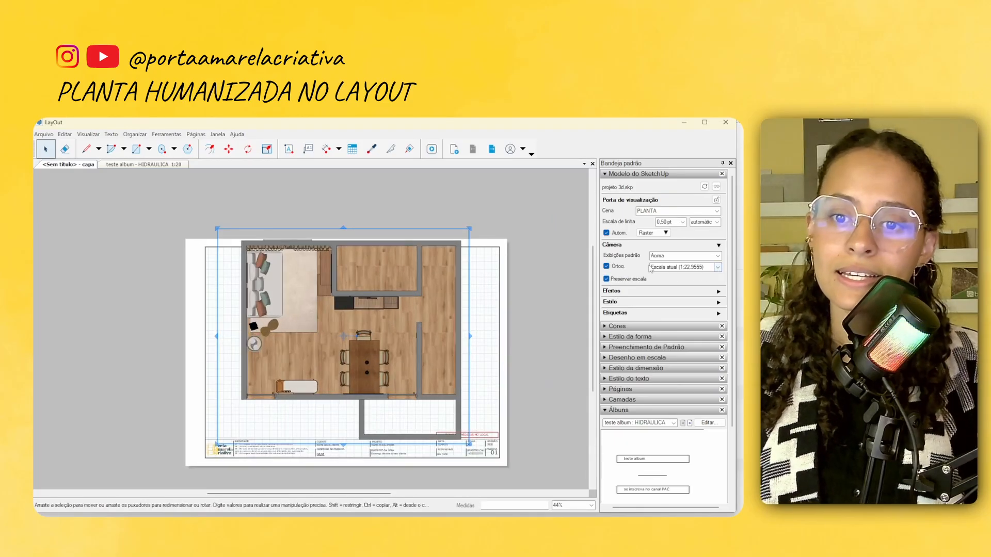
Set the floor plan's scale to 1 mm:25 mm (1:25) and reposition the viewport within the sheet frame
{"action": "left_click", "coordinate": [717, 267]}
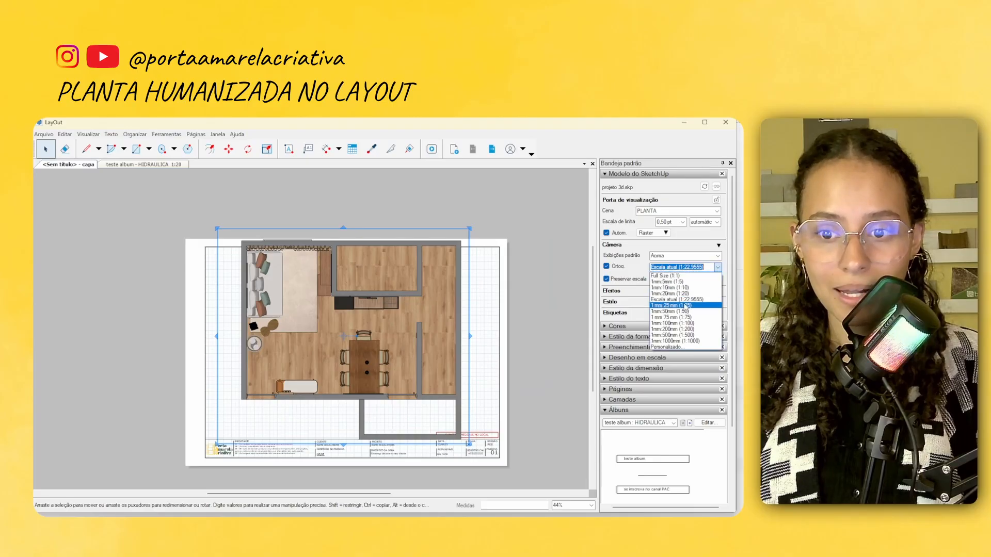
{"action": "left_click", "coordinate": [684, 306]}
{"action": "scroll", "coordinate": [332, 341], "scroll_direction": "up", "scroll_amount": 1}
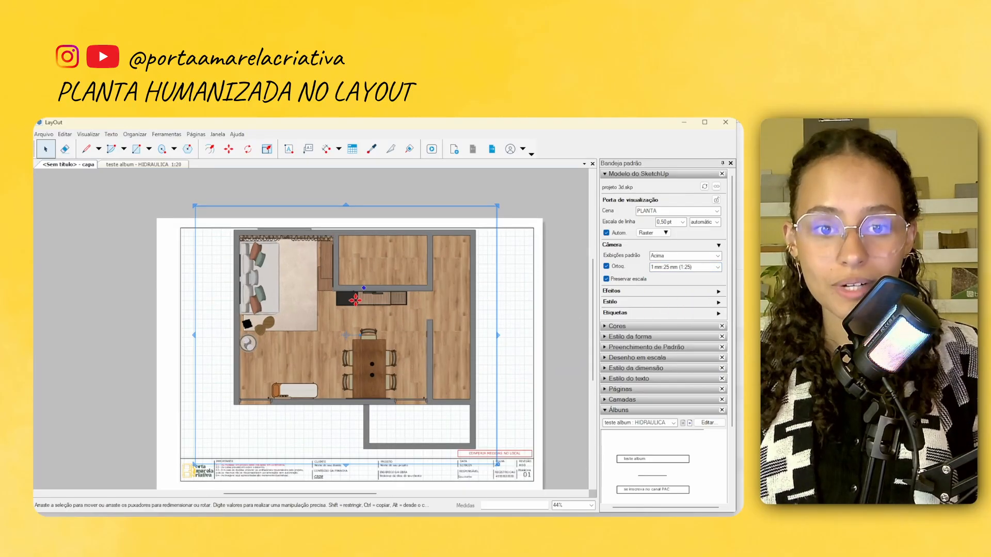
{"action": "left_click_drag", "start_coordinate": [354, 298], "coordinate": [344, 309]}
{"action": "middle_click_drag", "start_coordinate": [405, 323], "coordinate": [417, 299]}
{"action": "scroll", "coordinate": [374, 305], "scroll_direction": "up", "scroll_amount": 1}
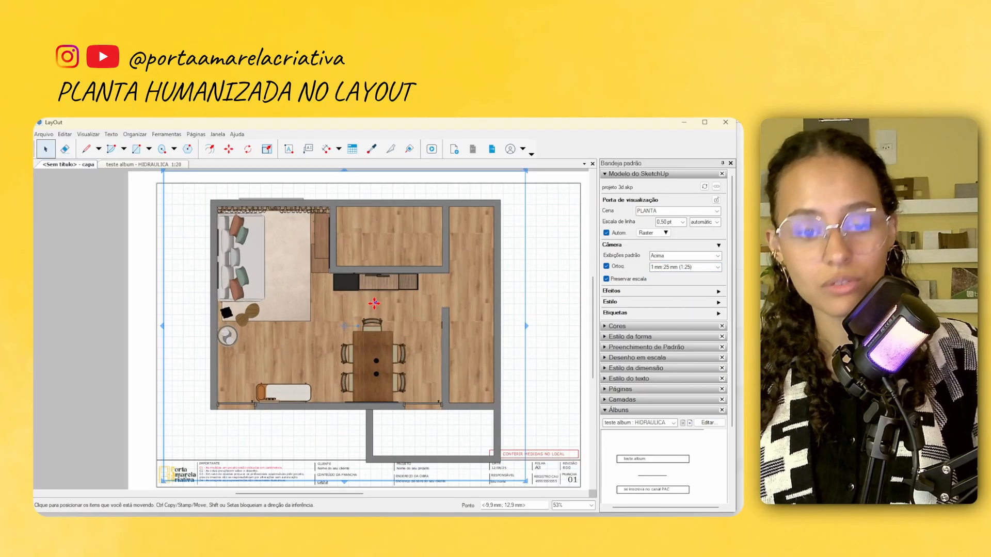
Draw a line from the plan's lower-left outer corner along the lower wall to the partition's far face, and up to the enclosed room's corner
{"action": "key", "text": "l"}
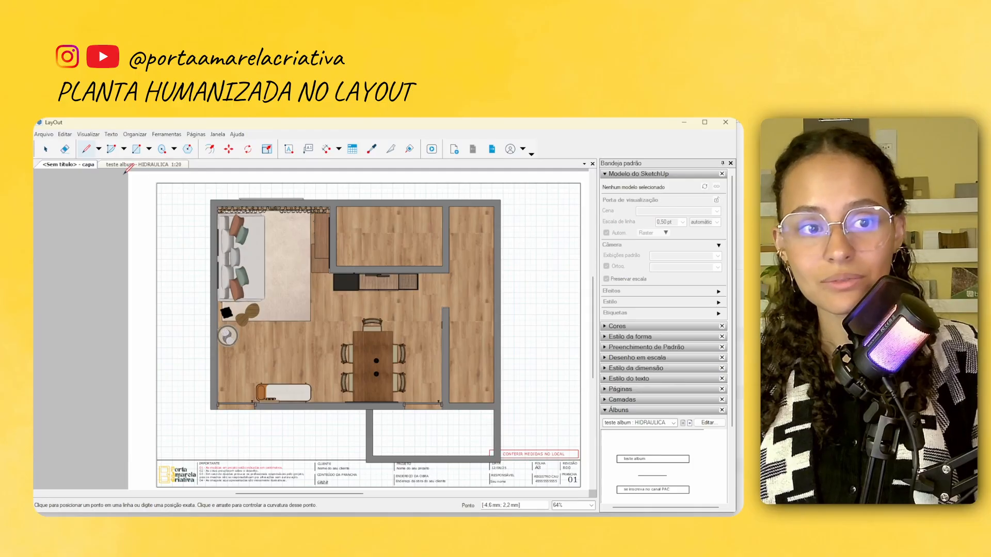
{"action": "left_click", "coordinate": [210, 409]}
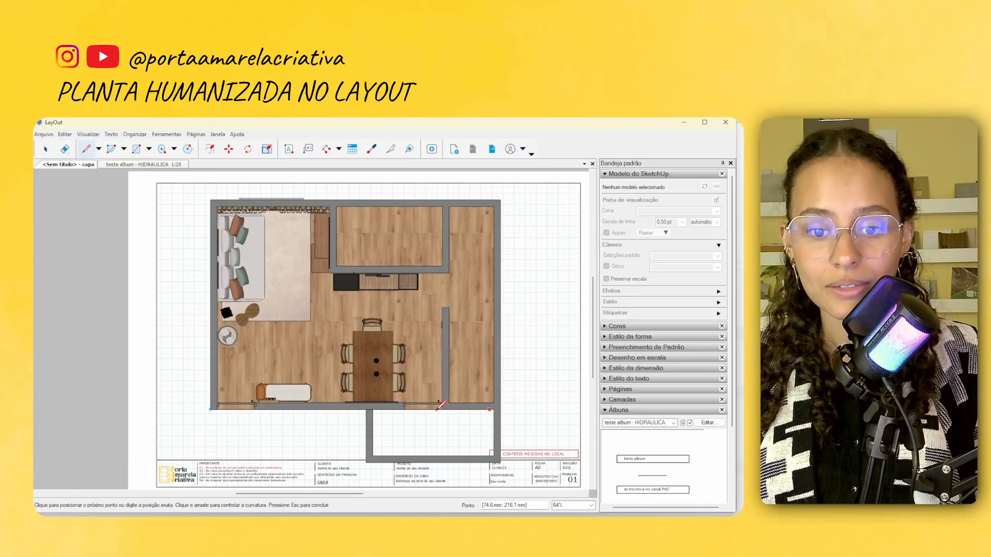
{"action": "scroll", "coordinate": [445, 408], "scroll_direction": "up", "scroll_amount": 3}
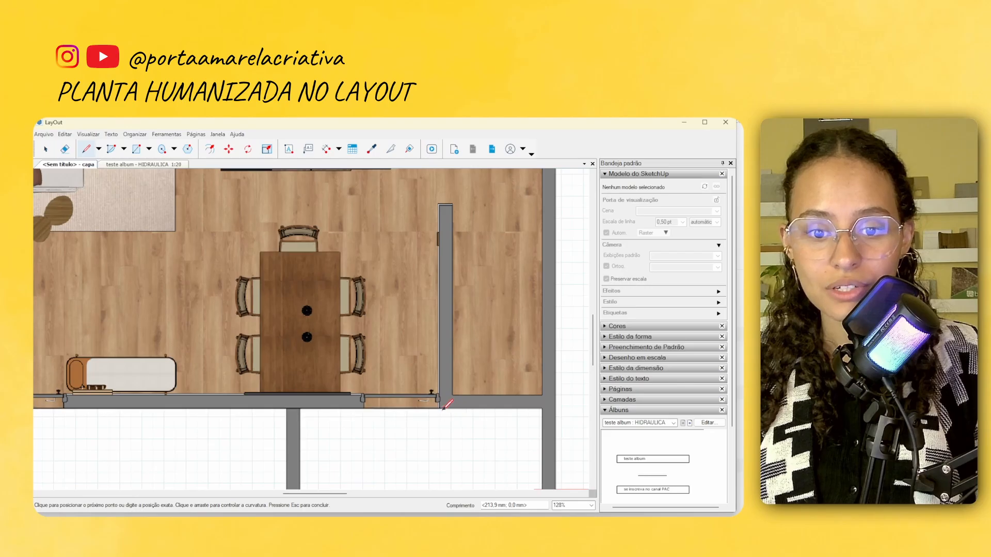
{"action": "left_click", "coordinate": [445, 408]}
{"action": "middle_click_drag", "start_coordinate": [491, 194], "coordinate": [493, 370]}
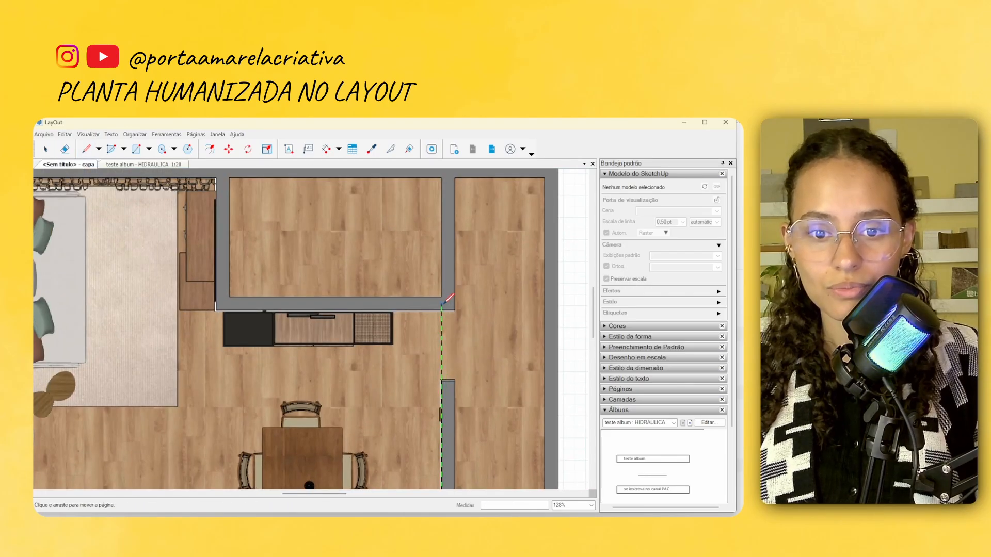
{"action": "scroll", "coordinate": [450, 304], "scroll_direction": "down", "scroll_amount": 2}
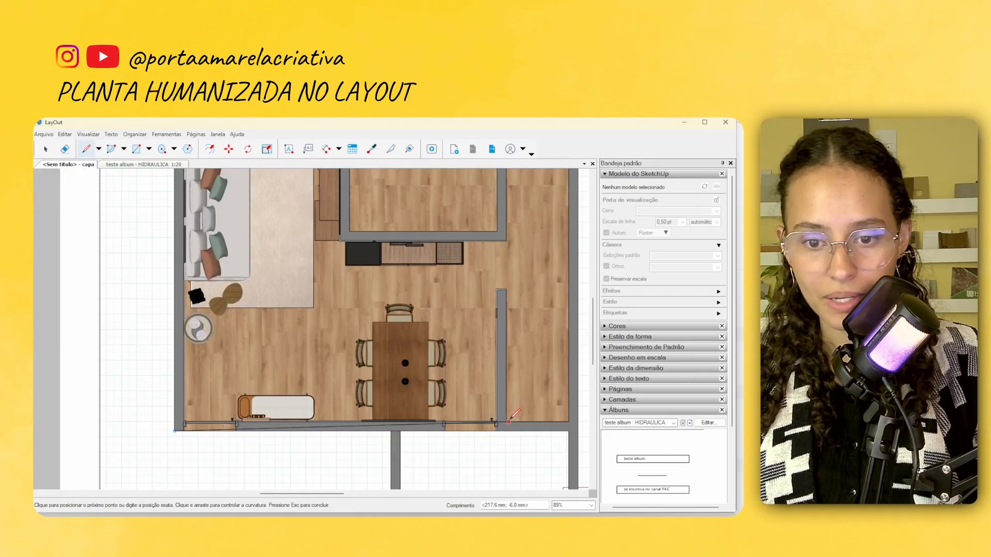
{"action": "scroll", "coordinate": [507, 430], "scroll_direction": "up", "scroll_amount": 4}
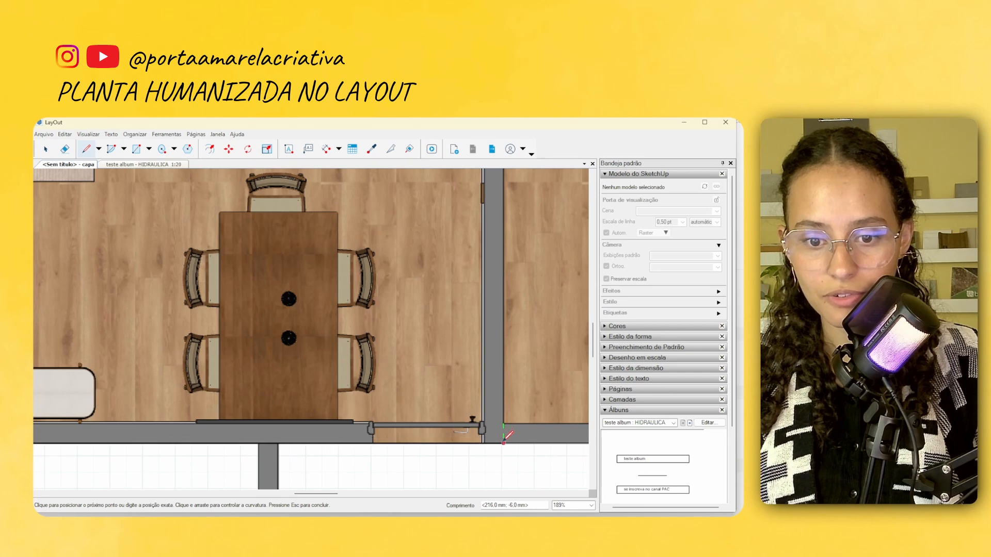
{"action": "scroll", "coordinate": [500, 338], "scroll_direction": "down", "scroll_amount": 3}
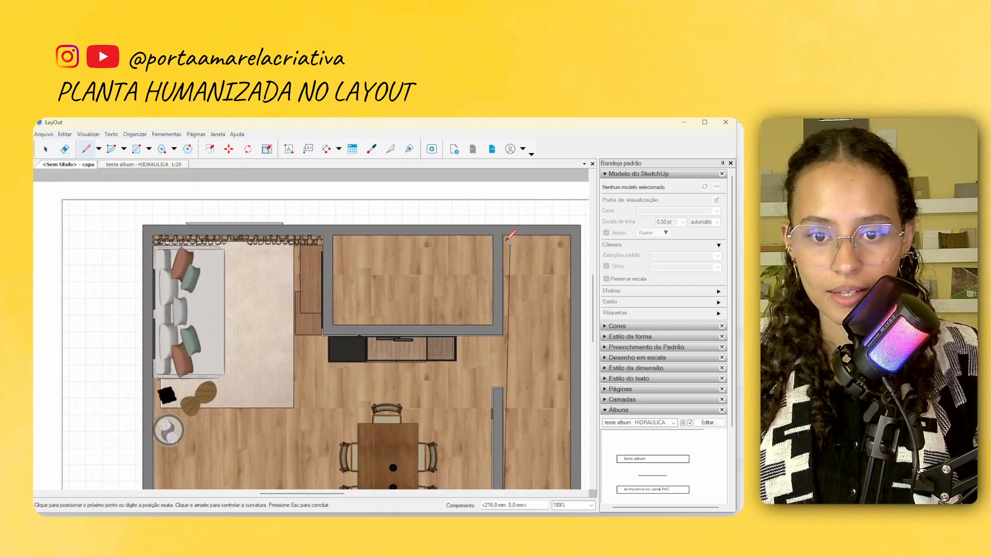
{"action": "scroll", "coordinate": [506, 330], "scroll_direction": "up", "scroll_amount": 3}
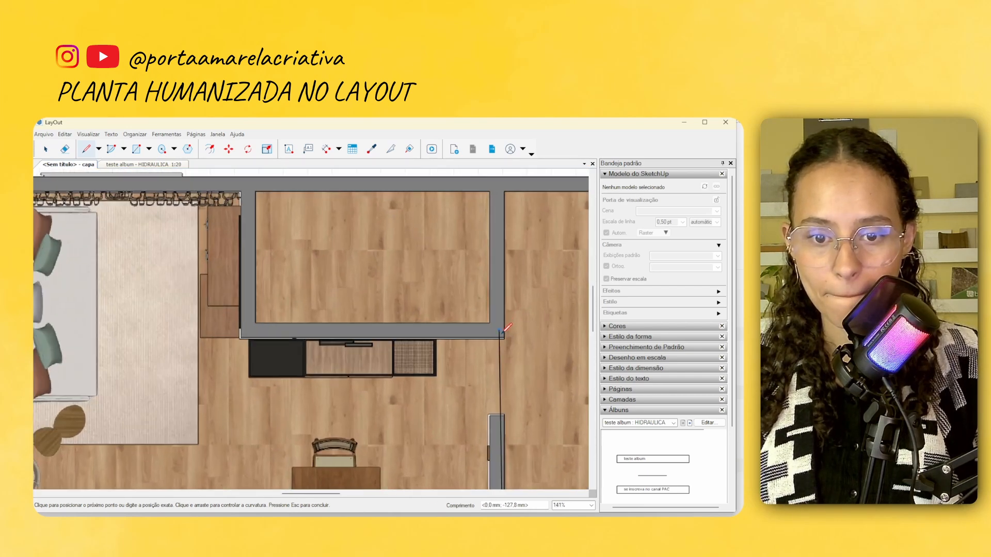
{"action": "scroll", "coordinate": [507, 333], "scroll_direction": "down", "scroll_amount": 1}
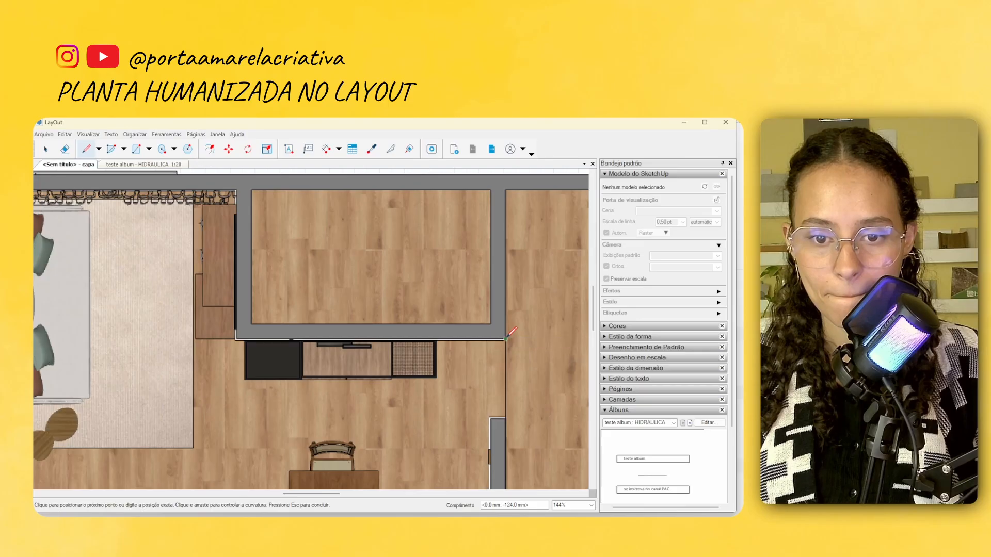
Continue the outline along the enclosed room's lower wall to its left corner and up to the upper outer wall
{"action": "scroll", "coordinate": [234, 339], "scroll_direction": "up", "scroll_amount": 2}
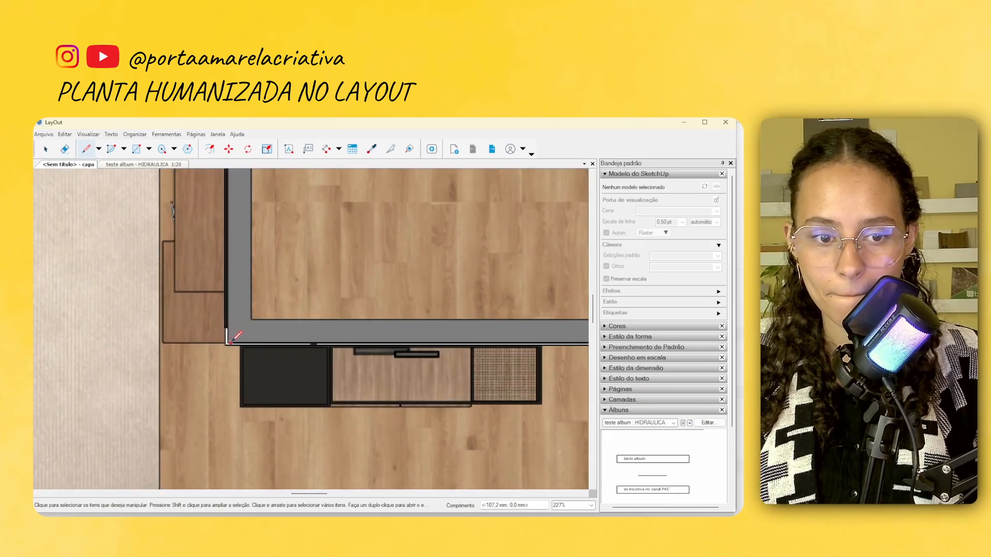
{"action": "scroll", "coordinate": [228, 341], "scroll_direction": "down", "scroll_amount": 4}
{"action": "scroll", "coordinate": [330, 346], "scroll_direction": "up", "scroll_amount": 3}
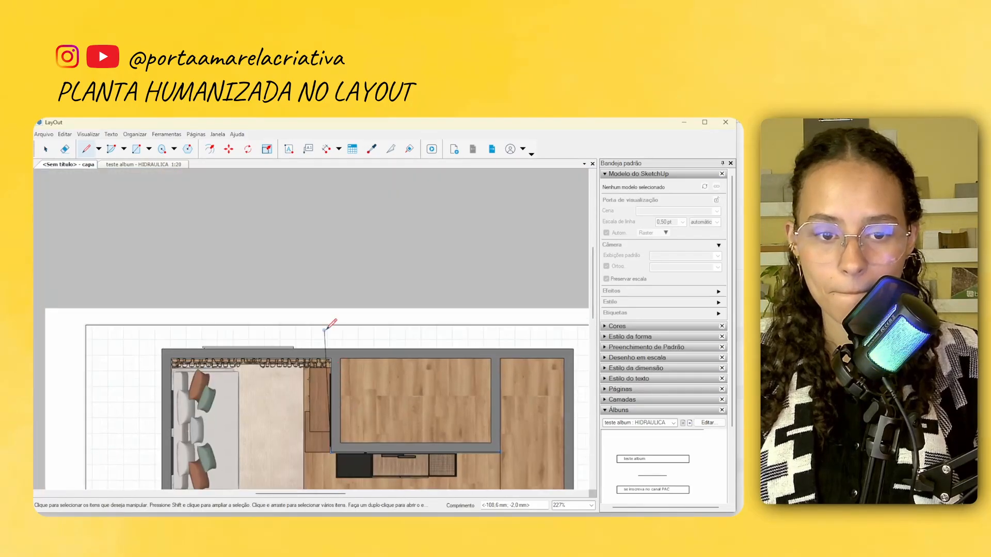
{"action": "left_click", "coordinate": [333, 355]}
Continue the outline along the upper wall to the plan's upper-left corner and down the left wall, closing it at the starting corner
{"action": "scroll", "coordinate": [191, 349], "scroll_direction": "down", "scroll_amount": 3}
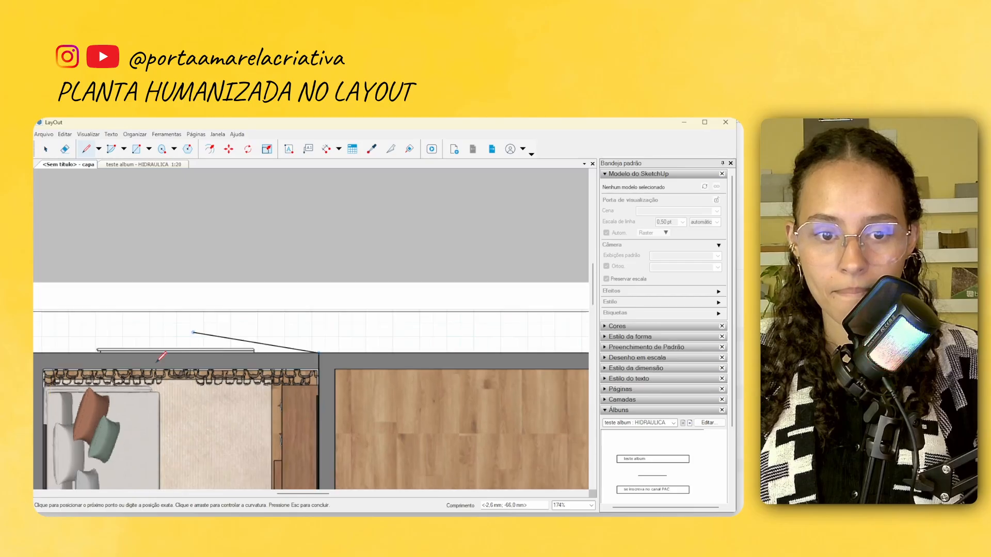
{"action": "middle_click_drag", "start_coordinate": [78, 354], "coordinate": [317, 318]}
{"action": "scroll", "coordinate": [321, 319], "scroll_direction": "up", "scroll_amount": 2}
{"action": "left_click", "coordinate": [320, 320]}
{"action": "scroll", "coordinate": [283, 400], "scroll_direction": "down", "scroll_amount": 3}
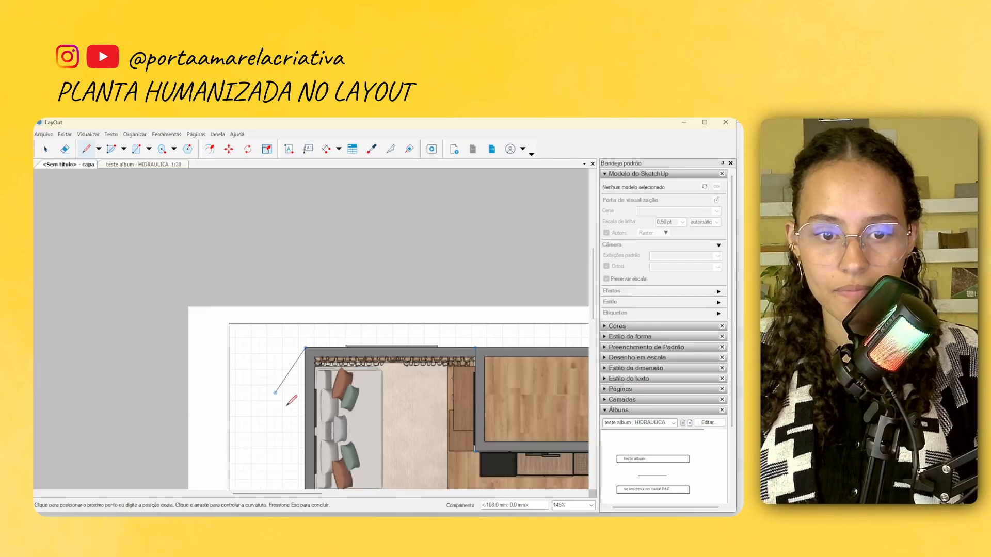
{"action": "middle_click_drag", "start_coordinate": [275, 476], "coordinate": [287, 335]}
{"action": "scroll", "coordinate": [312, 414], "scroll_direction": "up", "scroll_amount": 2}
{"action": "middle_click_drag", "start_coordinate": [323, 463], "coordinate": [314, 425]}
{"action": "scroll", "coordinate": [313, 426], "scroll_direction": "up", "scroll_amount": 2}
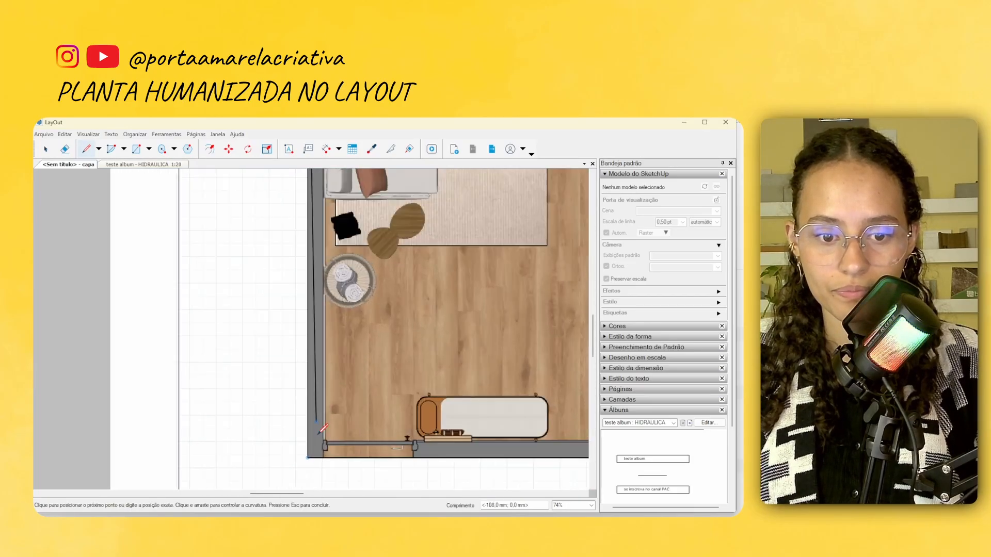
{"action": "left_click", "coordinate": [308, 457]}
{"action": "key", "text": "space"}
{"action": "scroll", "coordinate": [264, 395], "scroll_direction": "down", "scroll_amount": 4}
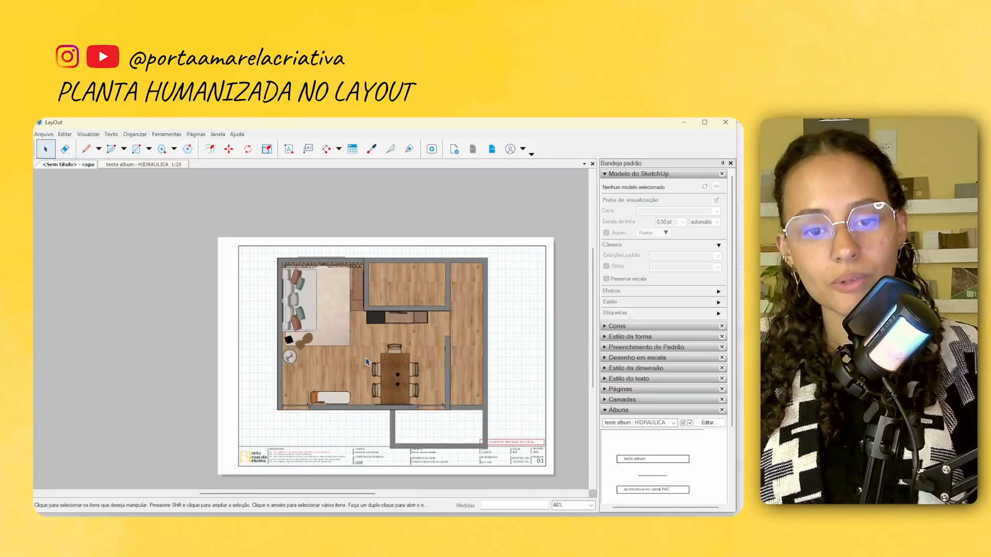
Try clipping the floor plan viewport to the drawn outline with a clipping mask
{"action": "left_click", "coordinate": [451, 324]}
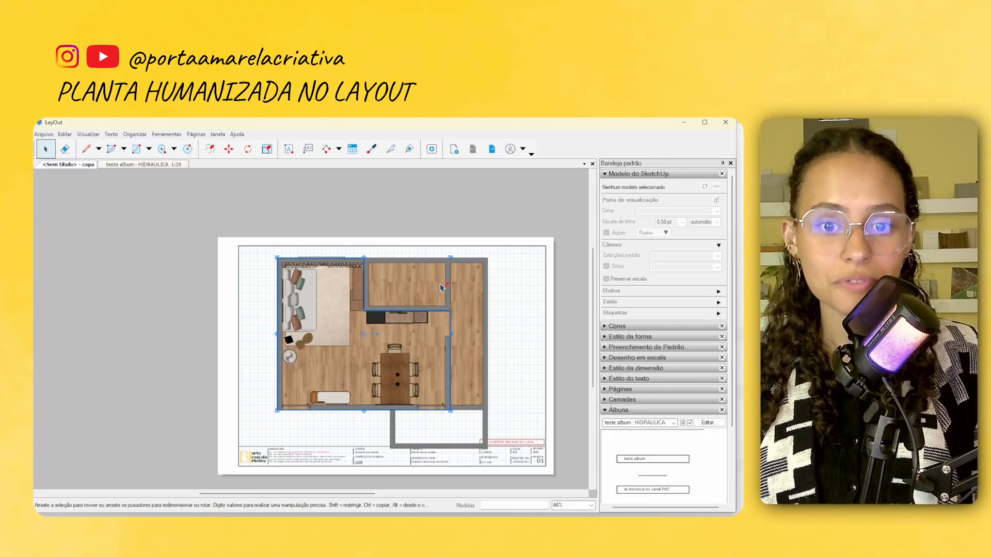
{"action": "scroll", "coordinate": [399, 295], "scroll_direction": "up", "scroll_amount": 4}
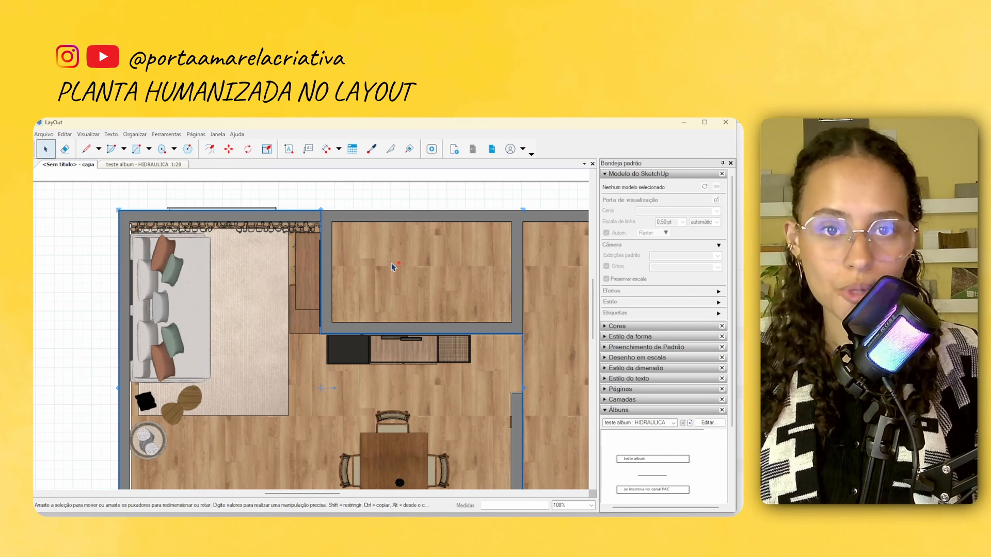
{"action": "left_click", "coordinate": [404, 275]}
{"action": "scroll", "coordinate": [368, 323], "scroll_direction": "down", "scroll_amount": 5}
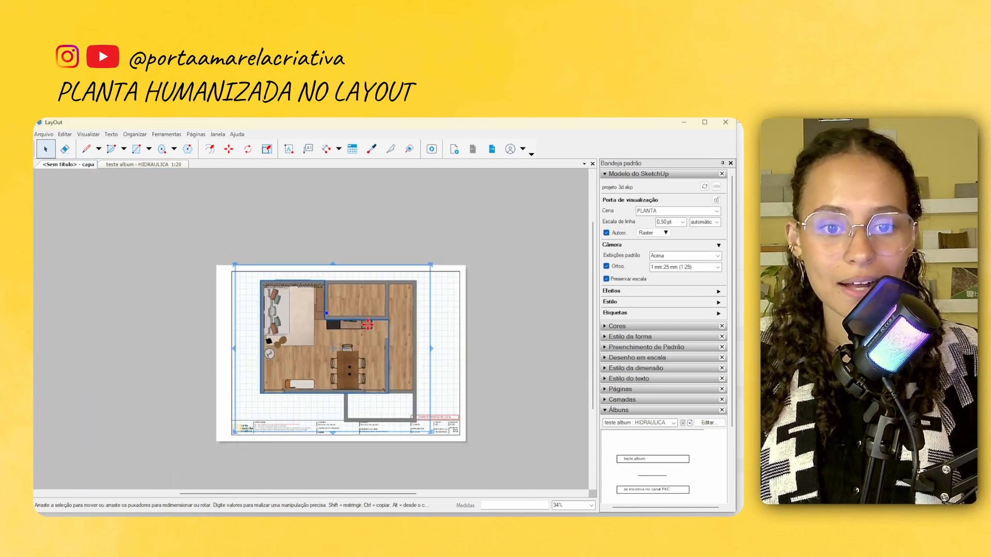
{"action": "scroll", "coordinate": [361, 305], "scroll_direction": "up", "scroll_amount": 2}
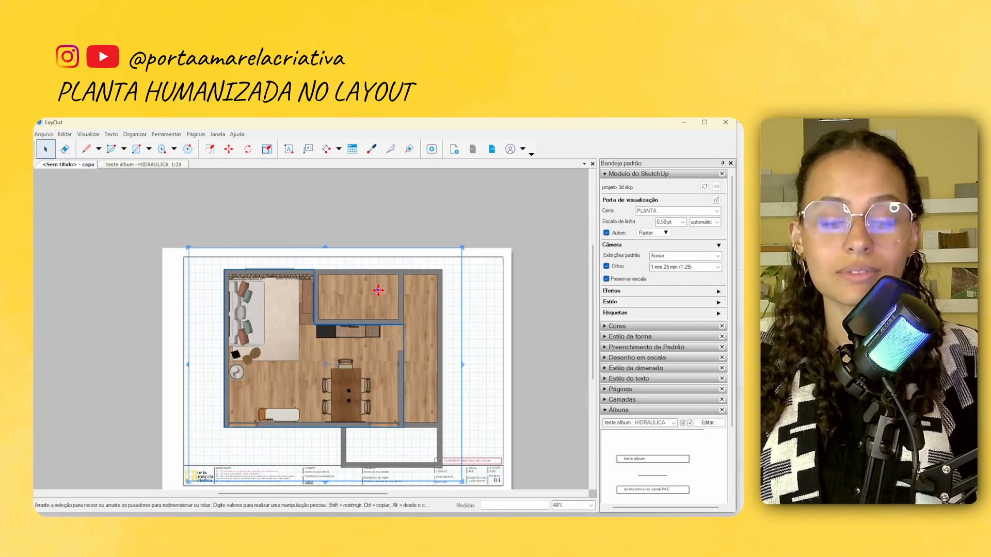
{"action": "right_click", "coordinate": [378, 291]}
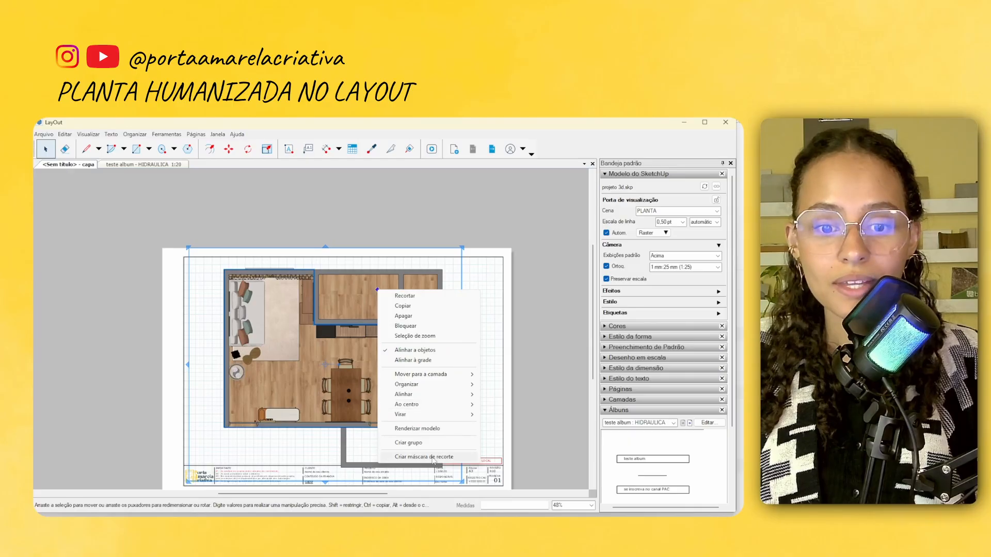
{"action": "left_click", "coordinate": [448, 457]}
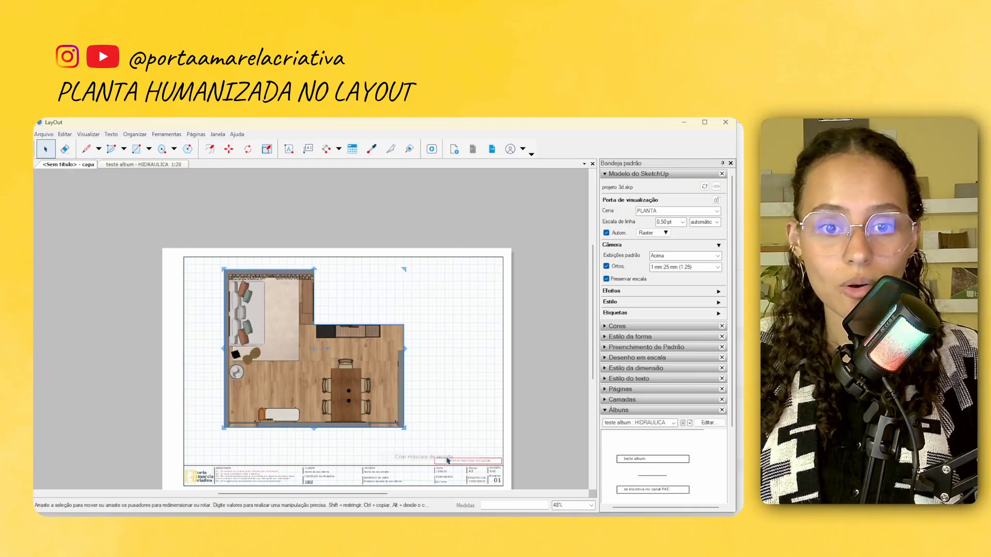
{"action": "left_click", "coordinate": [448, 341]}
{"action": "scroll", "coordinate": [378, 379], "scroll_direction": "up", "scroll_amount": 2}
{"action": "scroll", "coordinate": [444, 330], "scroll_direction": "down", "scroll_amount": 3}
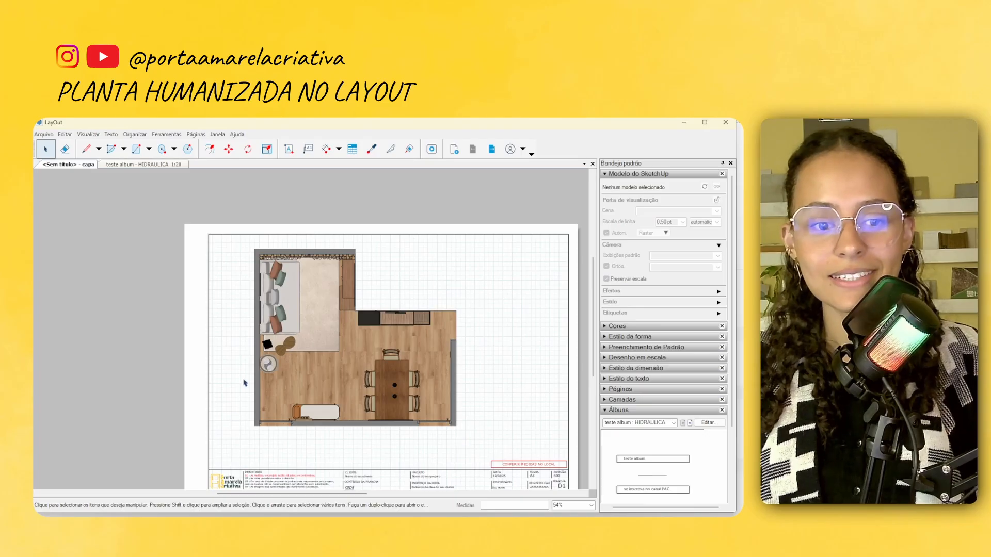
{"action": "scroll", "coordinate": [454, 351], "scroll_direction": "up", "scroll_amount": 2}
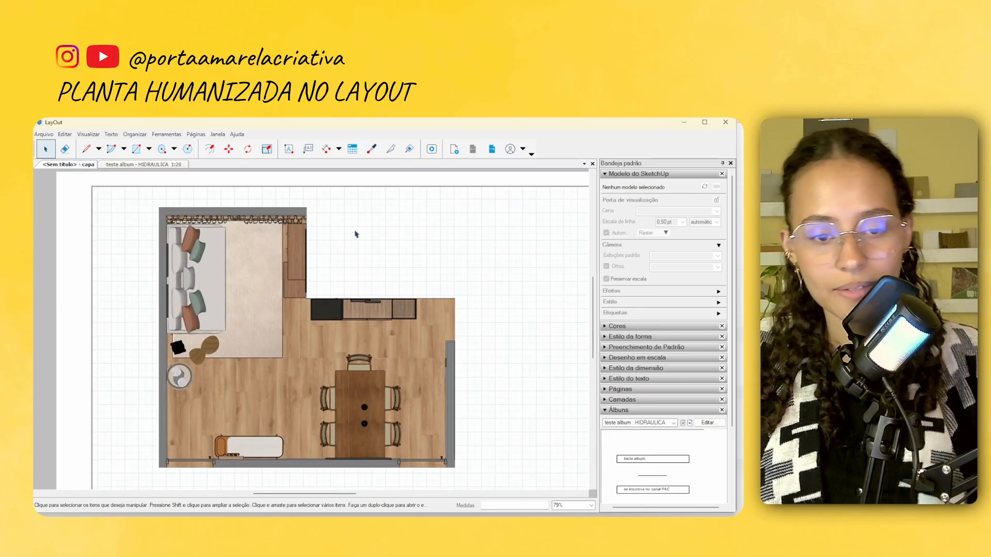
{"action": "scroll", "coordinate": [355, 234], "scroll_direction": "down", "scroll_amount": 2}
Shift the outline's inward corner to the inner faces of the enclosed room's walls so it takes in their thickness
{"action": "scroll", "coordinate": [431, 295], "scroll_direction": "up", "scroll_amount": 5}
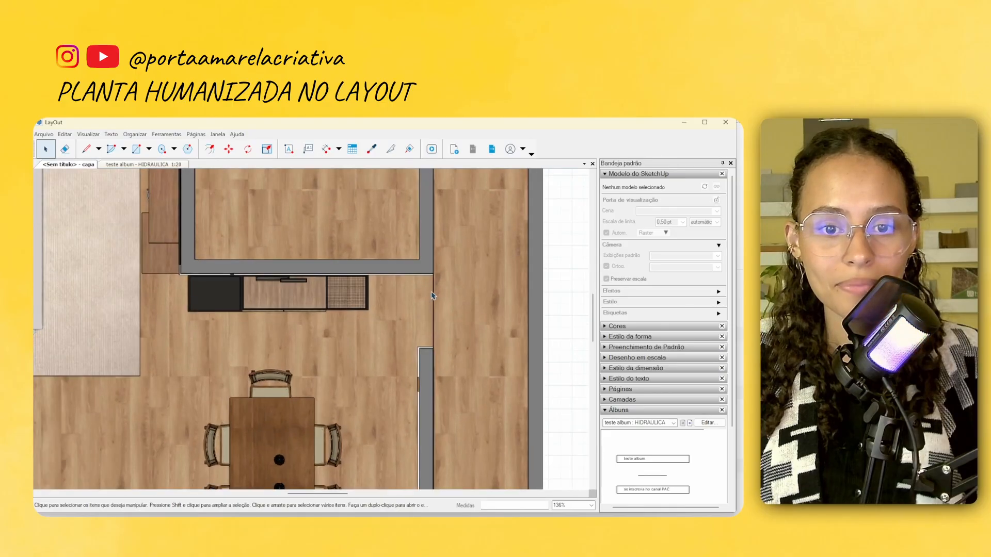
{"action": "left_click", "coordinate": [433, 293]}
{"action": "middle_click_drag", "start_coordinate": [321, 262], "coordinate": [389, 291]}
{"action": "scroll", "coordinate": [336, 293], "scroll_direction": "up", "scroll_amount": 2}
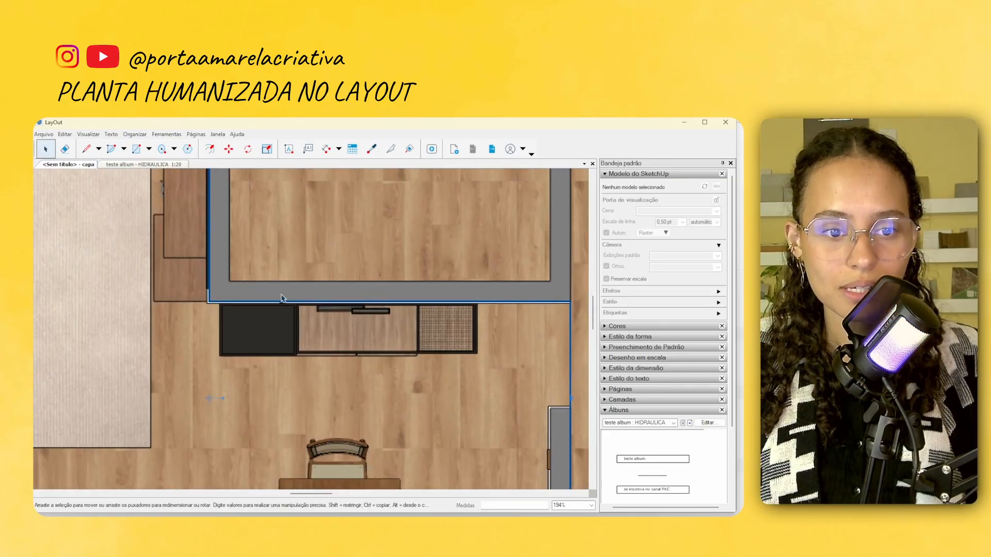
{"action": "scroll", "coordinate": [282, 298], "scroll_direction": "down", "scroll_amount": 5}
Create a clipping mask from the adjusted outline and the floor plan viewport
{"action": "left_click", "coordinate": [488, 284]}
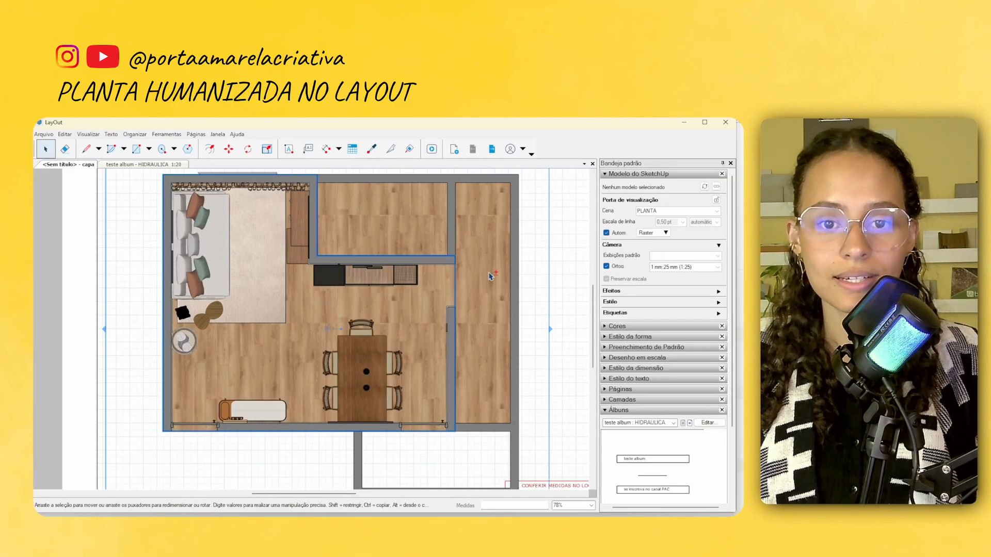
{"action": "scroll", "coordinate": [487, 283], "scroll_direction": "down", "scroll_amount": 2}
{"action": "right_click", "coordinate": [487, 284]}
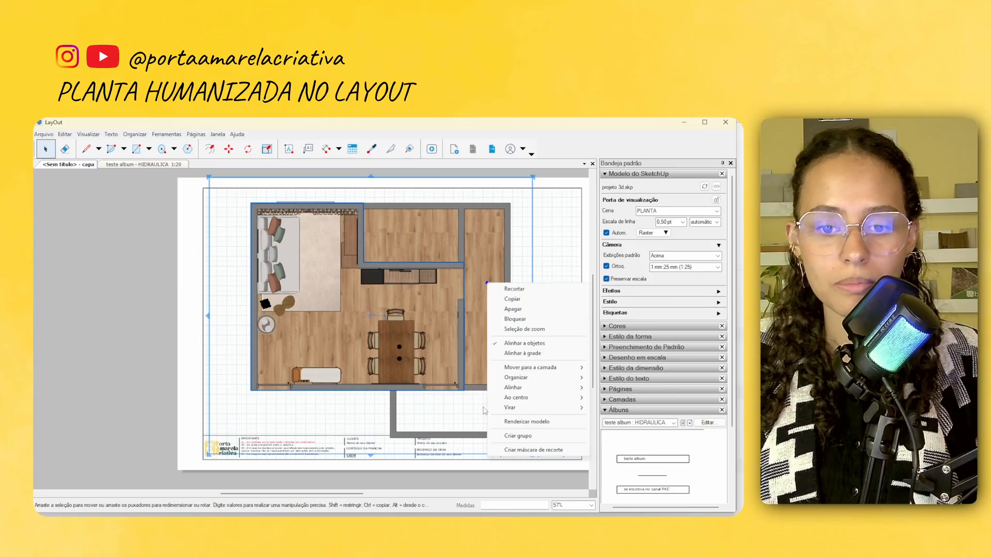
{"action": "left_click", "coordinate": [531, 449]}
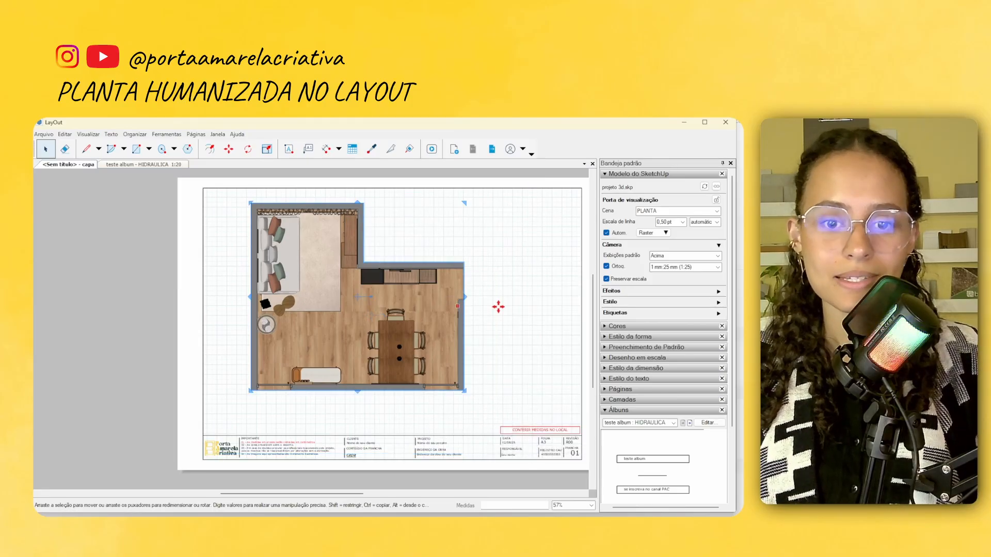
{"action": "left_click", "coordinate": [508, 331]}
Move the clipped floor plan horizontally about 27 mm to the right within the sheet frame
{"action": "scroll", "coordinate": [394, 312], "scroll_direction": "up", "scroll_amount": 1}
{"action": "left_click", "coordinate": [394, 315]}
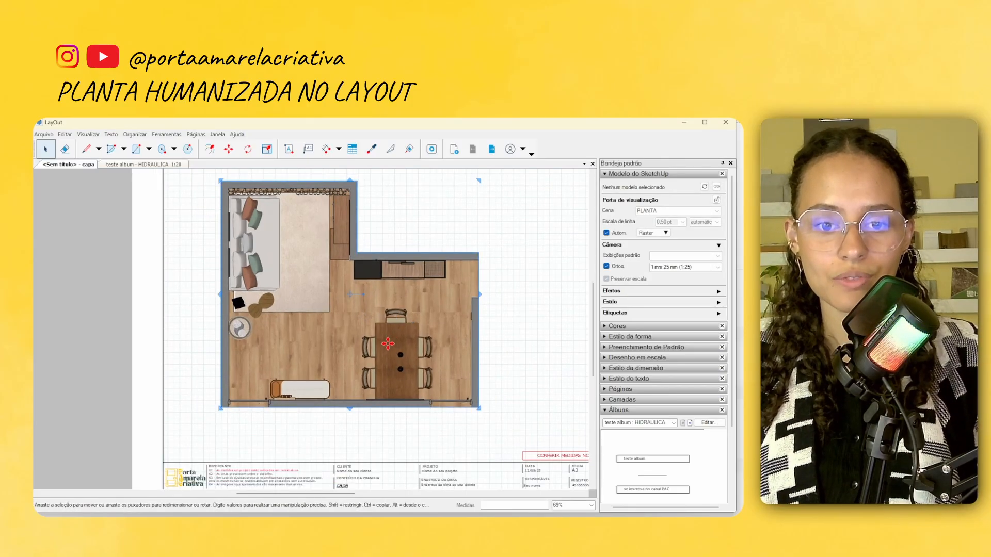
{"action": "scroll", "coordinate": [299, 320], "scroll_direction": "down", "scroll_amount": 2}
{"action": "scroll", "coordinate": [299, 321], "scroll_direction": "up", "scroll_amount": 1}
{"action": "scroll", "coordinate": [300, 321], "scroll_direction": "up", "scroll_amount": 3}
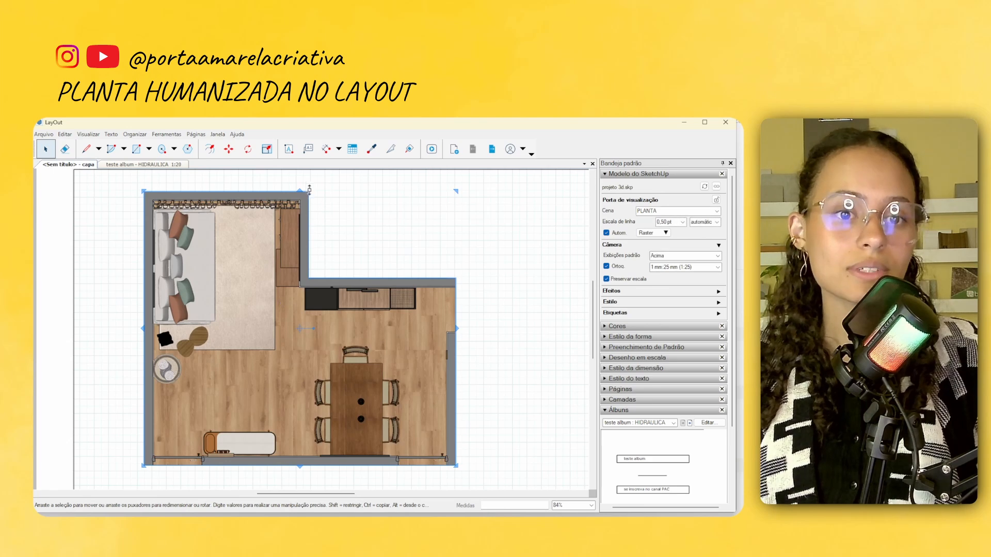
{"action": "scroll", "coordinate": [307, 242], "scroll_direction": "down", "scroll_amount": 3}
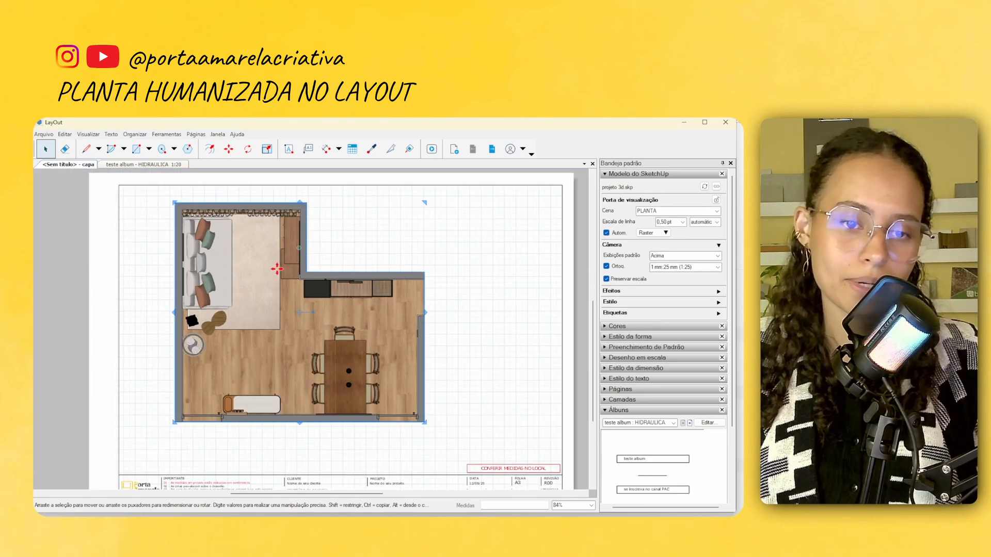
{"action": "left_click_drag", "start_coordinate": [265, 246], "coordinate": [291, 247]}
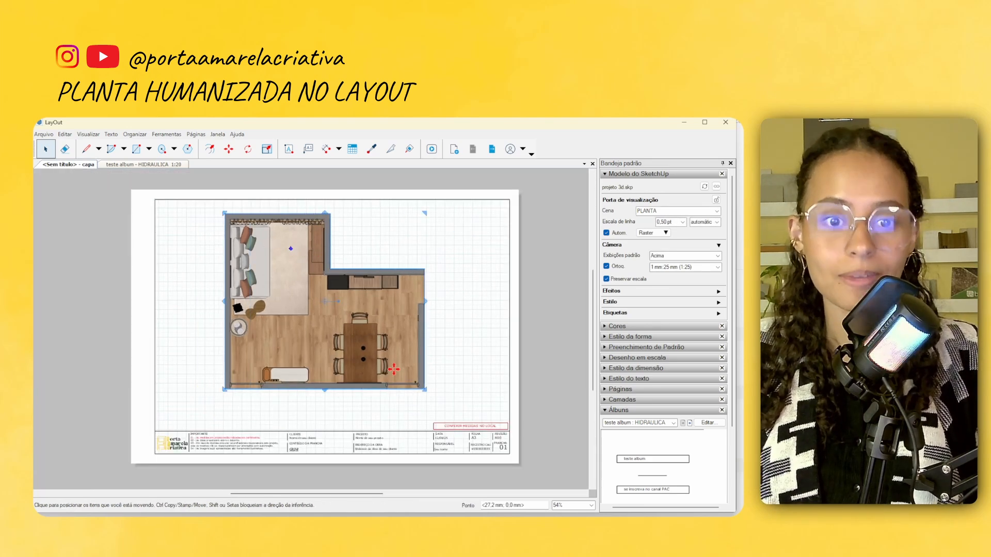
{"action": "left_click", "coordinate": [425, 213]}
{"action": "scroll", "coordinate": [287, 286], "scroll_direction": "up", "scroll_amount": 2}
{"action": "scroll", "coordinate": [334, 385], "scroll_direction": "down", "scroll_amount": 2}
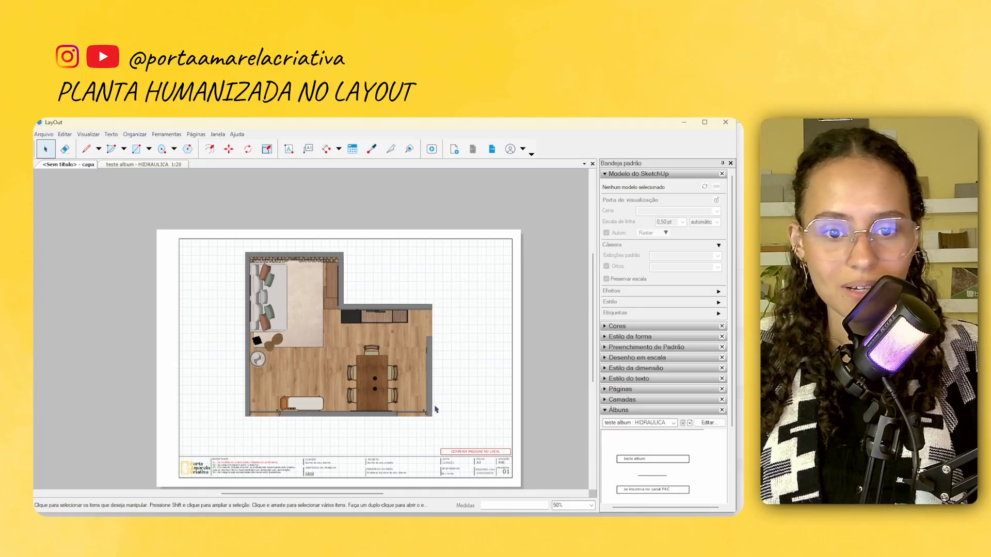
Collapse the SketchUp model settings and load the TEXTOS E COTAS album
{"action": "scroll", "coordinate": [330, 438], "scroll_direction": "up", "scroll_amount": 3}
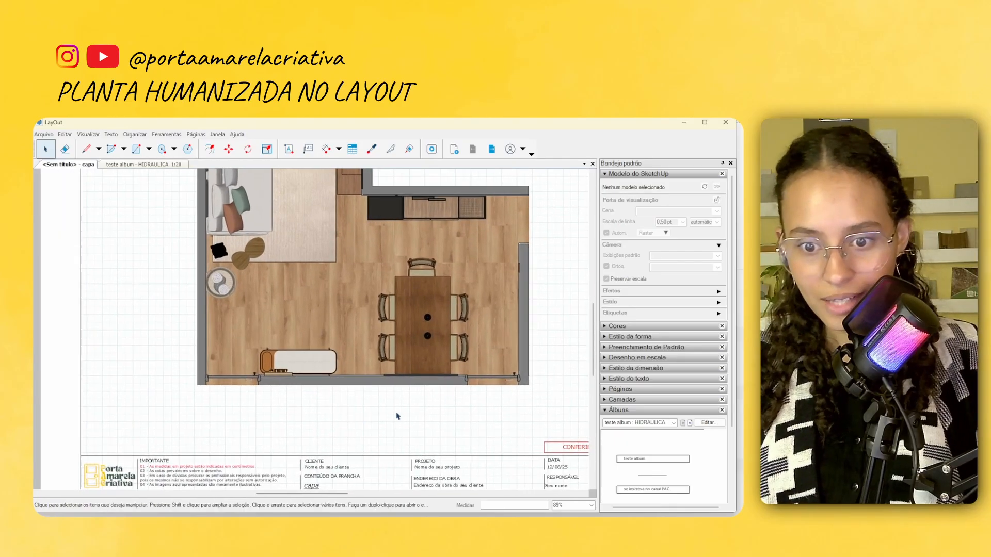
{"action": "left_click", "coordinate": [631, 175]}
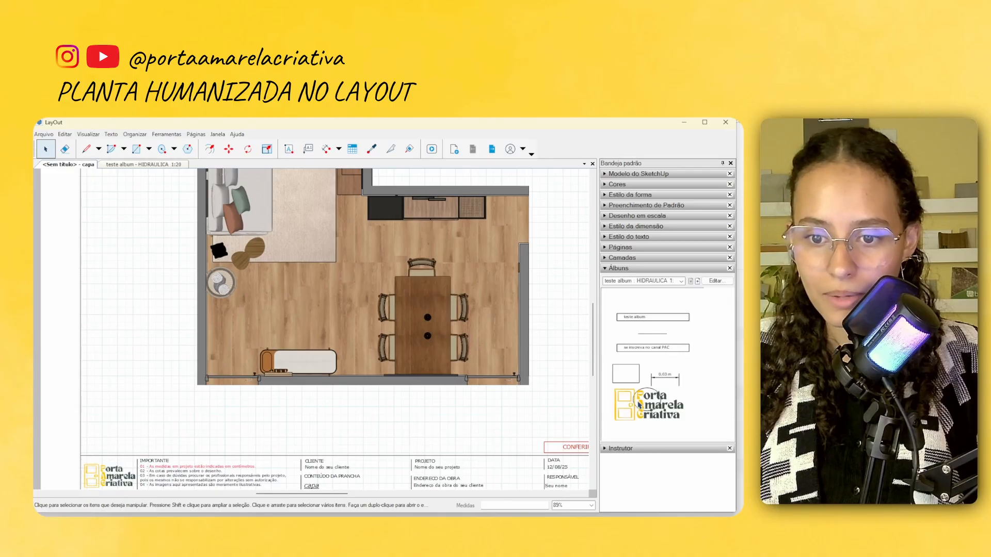
{"action": "left_click", "coordinate": [649, 282]}
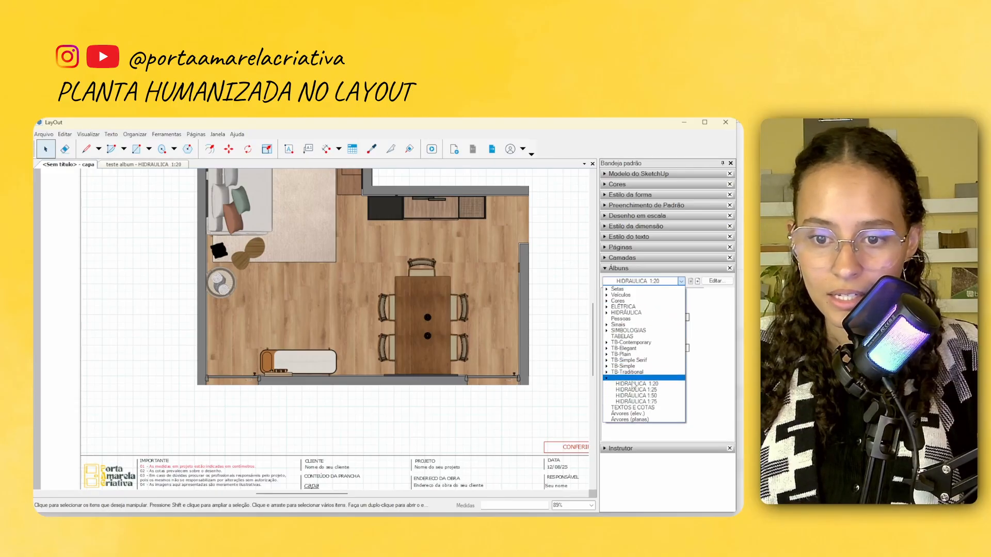
{"action": "left_click", "coordinate": [640, 415]}
{"action": "left_click", "coordinate": [654, 282]}
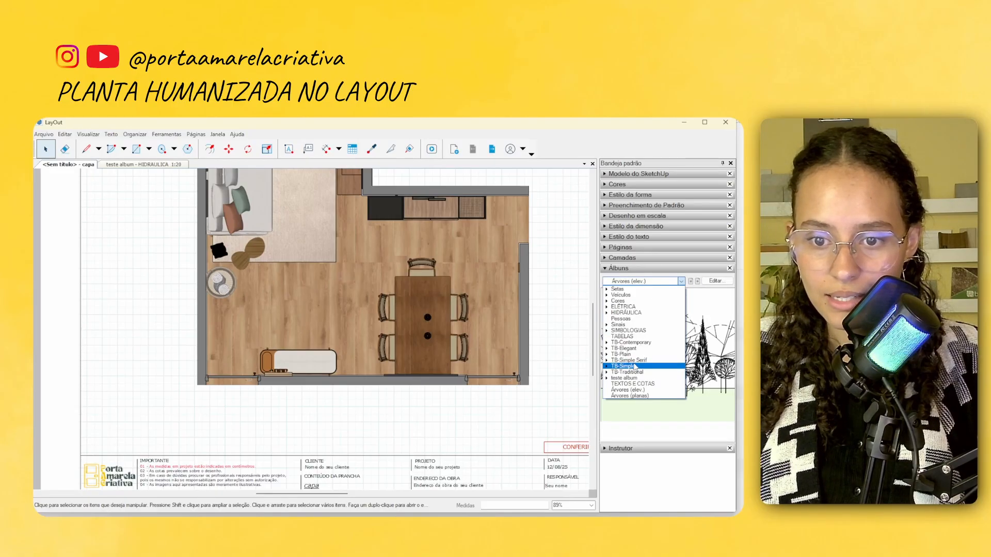
{"action": "left_click", "coordinate": [633, 384]}
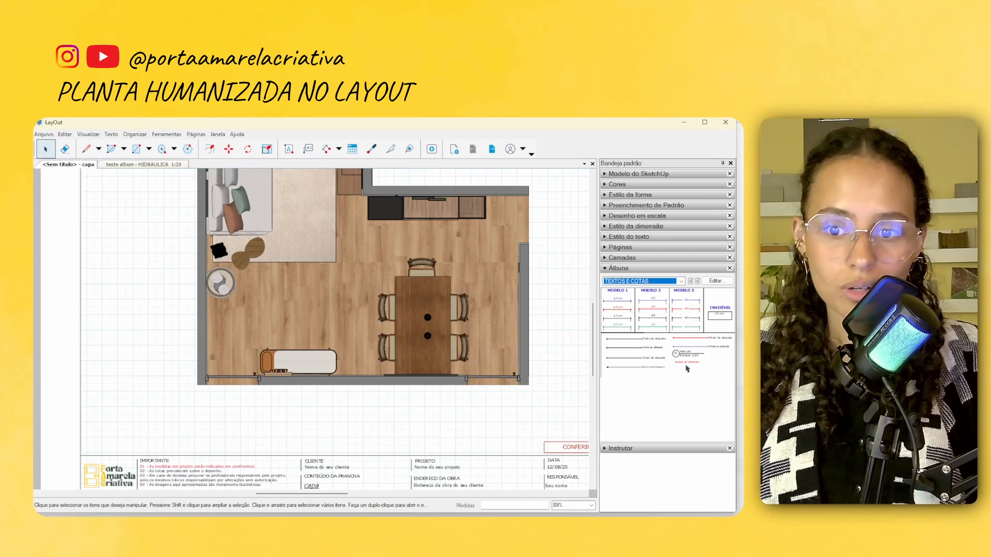
Place the album's numbered view title with scale text just below the floor plan's lower-left corner
{"action": "left_click_drag", "start_coordinate": [687, 368], "coordinate": [195, 383]}
{"action": "scroll", "coordinate": [211, 412], "scroll_direction": "up", "scroll_amount": 4}
{"action": "left_click", "coordinate": [279, 448]}
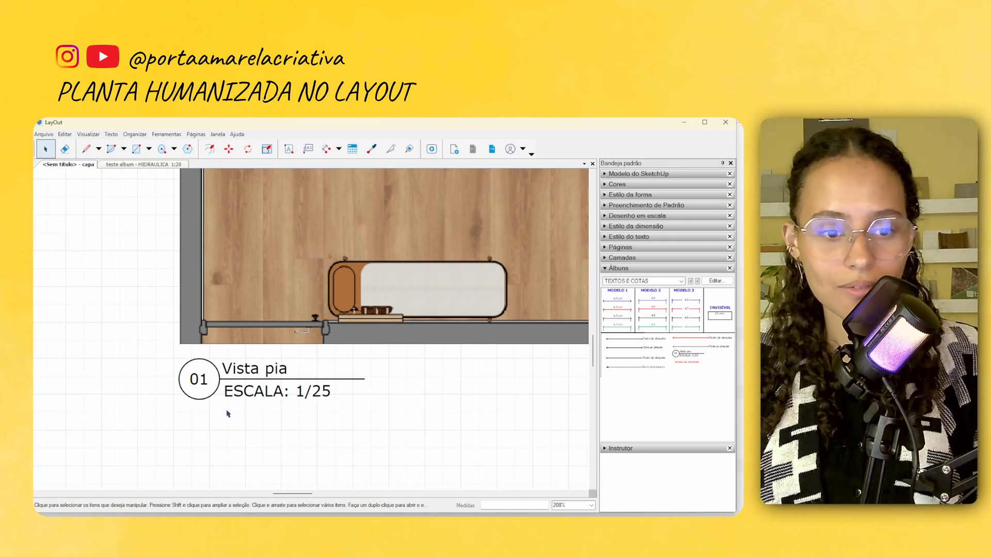
Change the view title's name to "Planta humanizada"
{"action": "scroll", "coordinate": [192, 392], "scroll_direction": "up", "scroll_amount": 2}
{"action": "double_click", "coordinate": [260, 355]}
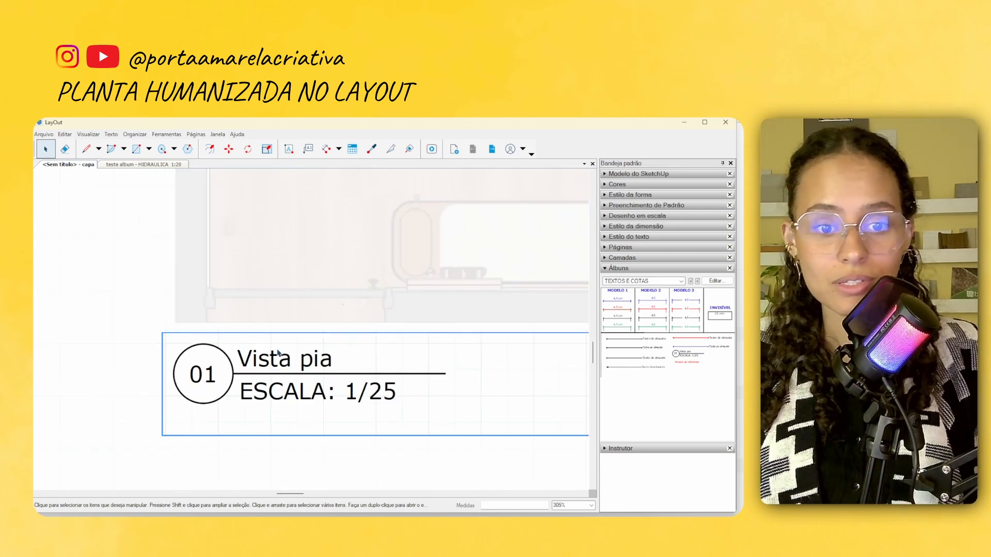
{"action": "double_click", "coordinate": [260, 355]}
{"action": "type", "text": "Planta"}
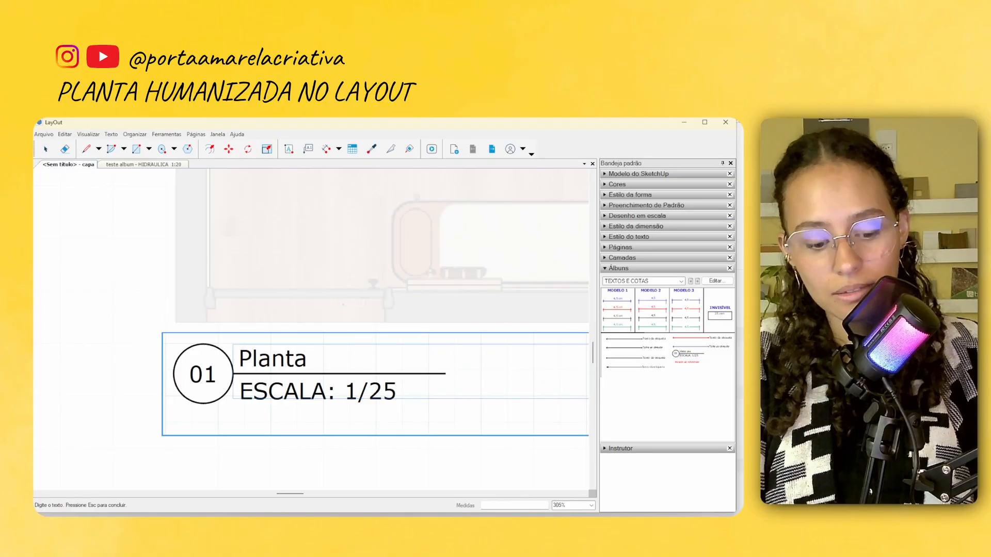
{"action": "type", "text": " humanizada"}
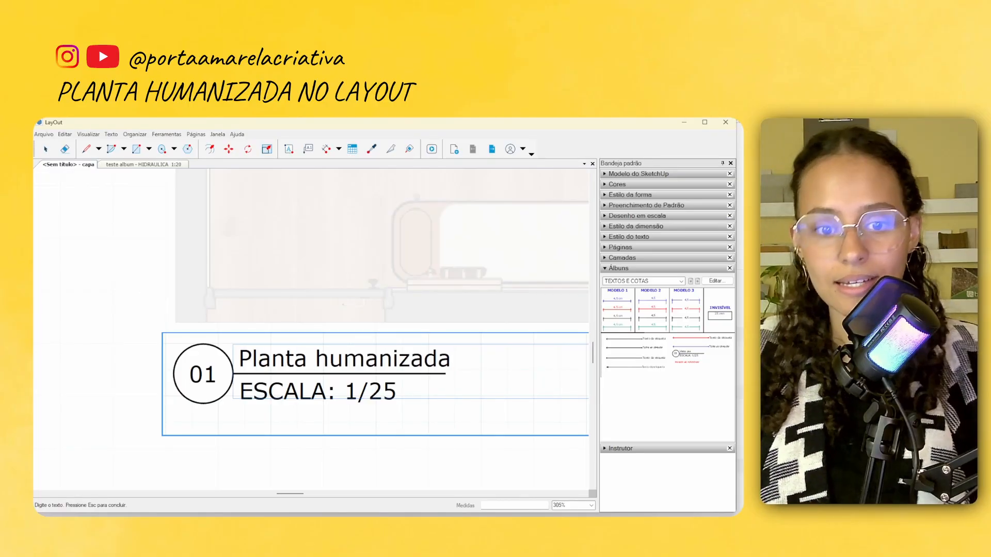
{"action": "key", "text": "Escape"}
{"action": "key", "text": "Escape"}
{"action": "scroll", "coordinate": [317, 397], "scroll_direction": "down", "scroll_amount": 5}
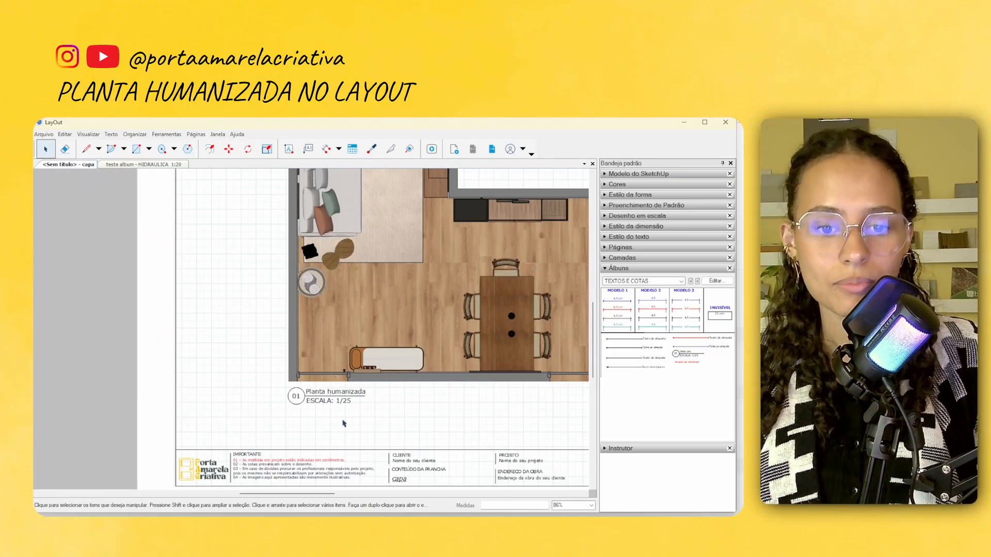
Add a leader label reading "Buffet" from the sideboard up to the blank area above the wall
{"action": "scroll", "coordinate": [319, 411], "scroll_direction": "down", "scroll_amount": 2}
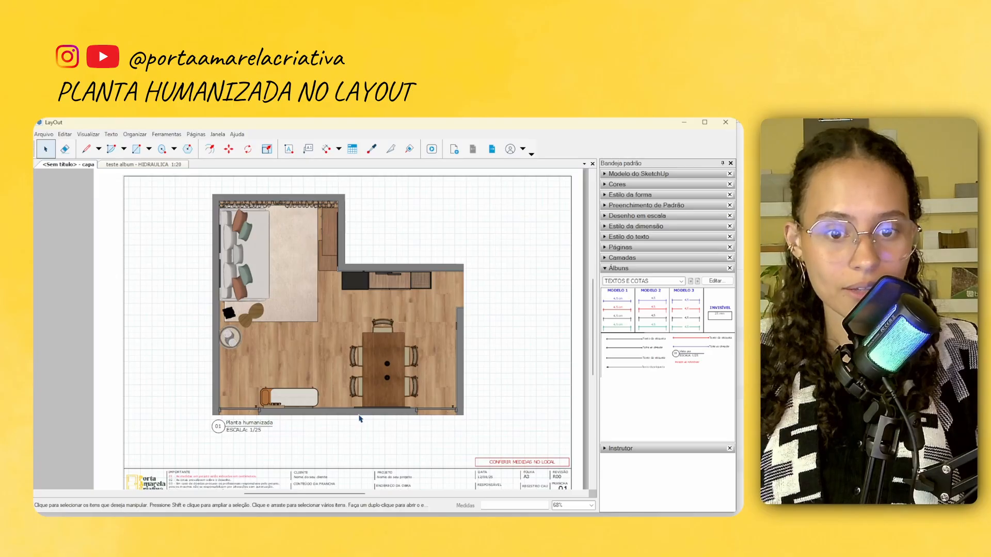
{"action": "scroll", "coordinate": [360, 419], "scroll_direction": "up", "scroll_amount": 3}
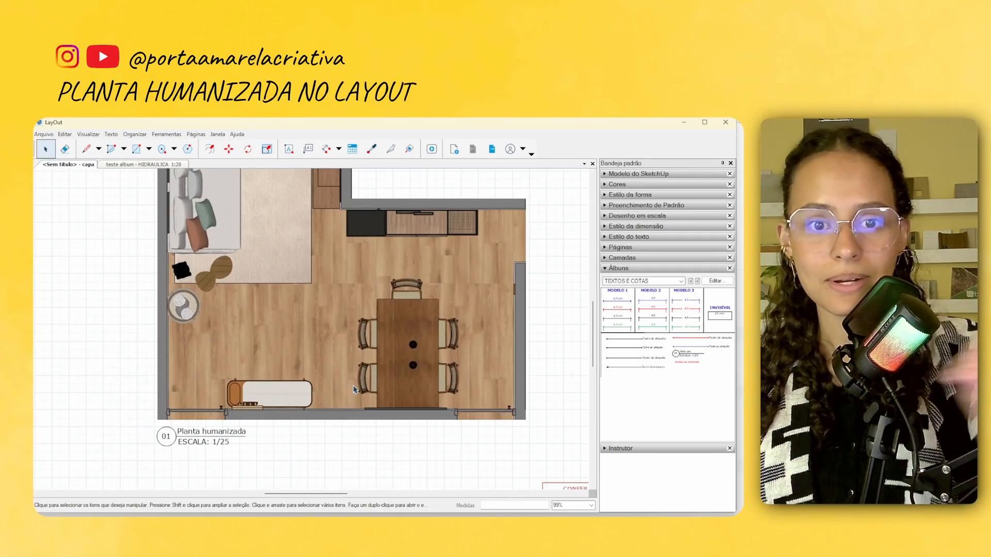
{"action": "scroll", "coordinate": [354, 389], "scroll_direction": "down", "scroll_amount": 3}
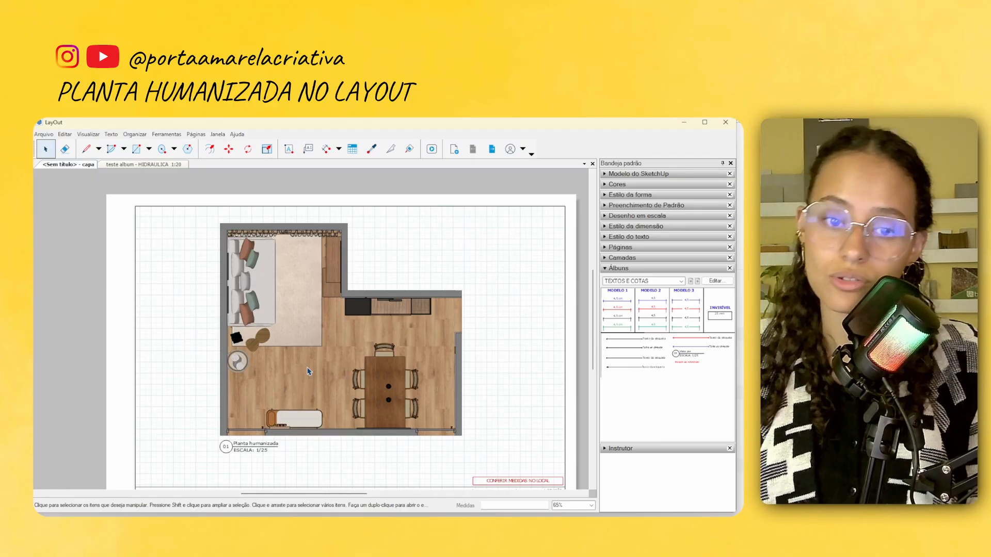
{"action": "left_click", "coordinate": [308, 148]}
{"action": "scroll", "coordinate": [424, 297], "scroll_direction": "up", "scroll_amount": 3}
{"action": "scroll", "coordinate": [424, 294], "scroll_direction": "up", "scroll_amount": 5}
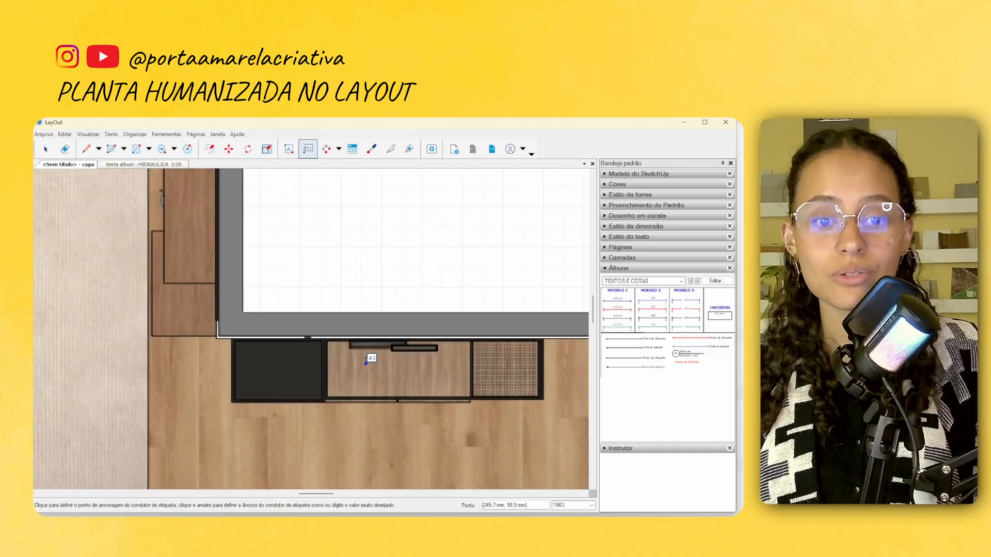
{"action": "left_click", "coordinate": [350, 377]}
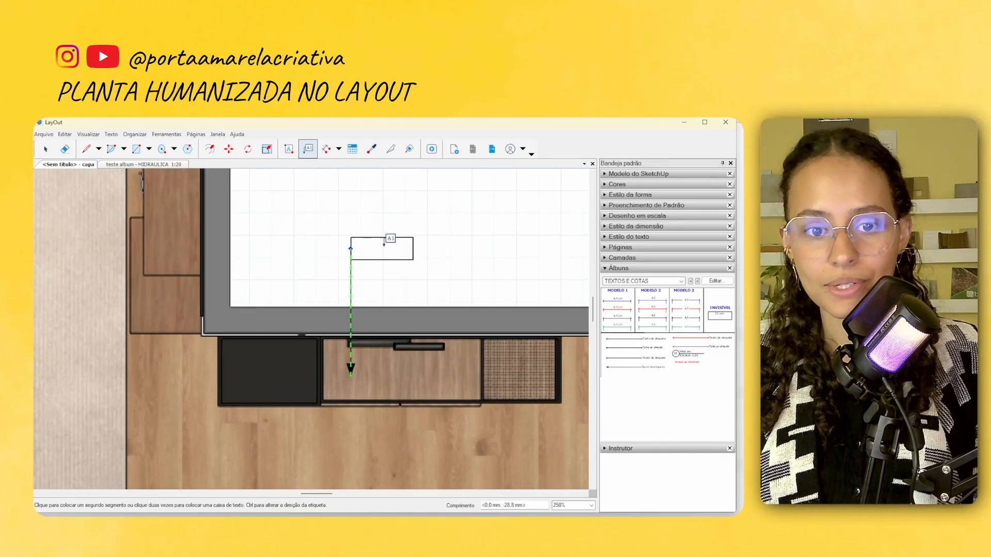
{"action": "left_click", "coordinate": [351, 249]}
{"action": "type", "text": "Buffet"}
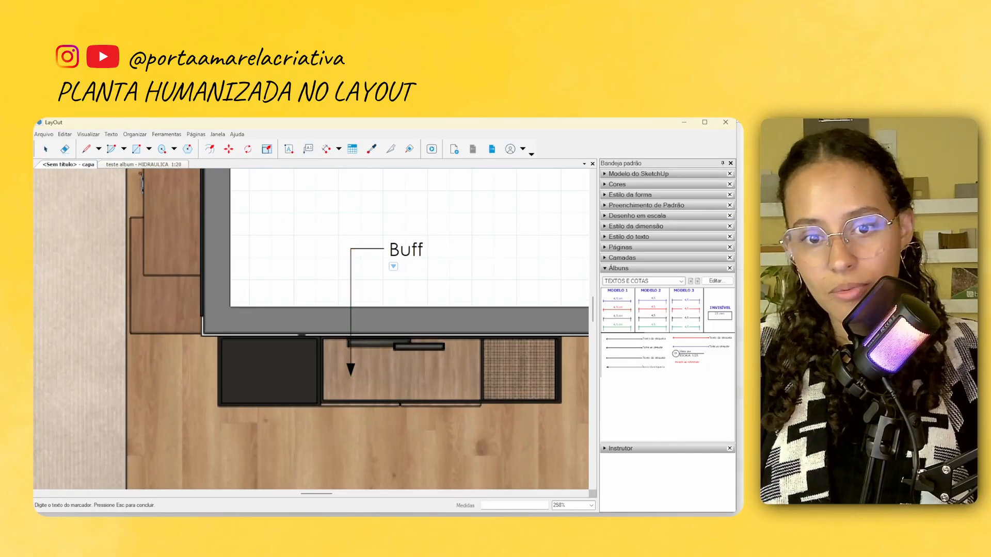
{"action": "left_click", "coordinate": [337, 228]}
Add a leader label from the dining table to below the lower wall and enter "Mesa retangula"
{"action": "scroll", "coordinate": [297, 278], "scroll_direction": "down", "scroll_amount": 4}
{"action": "middle_click_drag", "start_coordinate": [447, 391], "coordinate": [376, 238]}
{"action": "scroll", "coordinate": [376, 239], "scroll_direction": "up", "scroll_amount": 2}
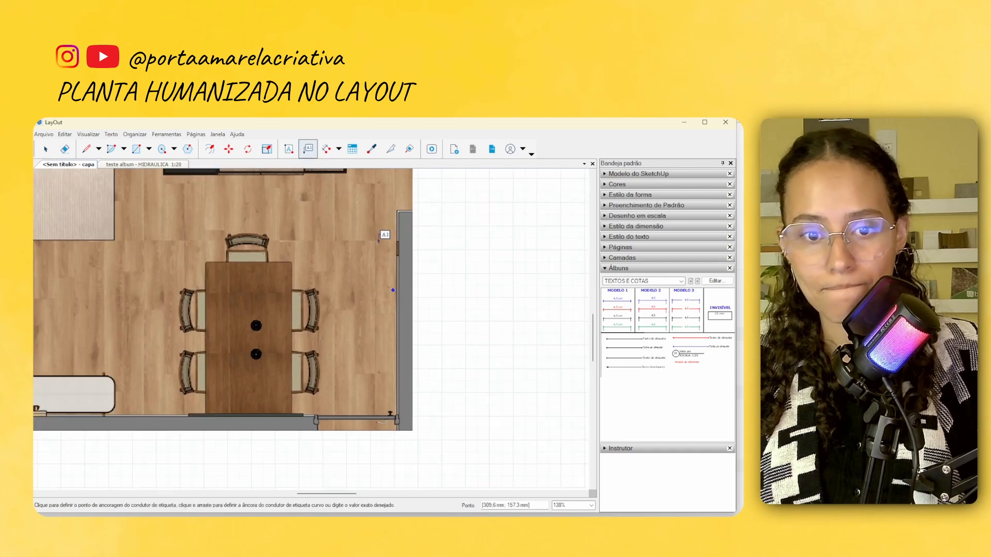
{"action": "middle_click_drag", "start_coordinate": [390, 199], "coordinate": [468, 198]}
{"action": "middle_click_drag", "start_coordinate": [412, 333], "coordinate": [419, 291]}
{"action": "scroll", "coordinate": [323, 356], "scroll_direction": "up", "scroll_amount": 3}
{"action": "left_click", "coordinate": [322, 363]}
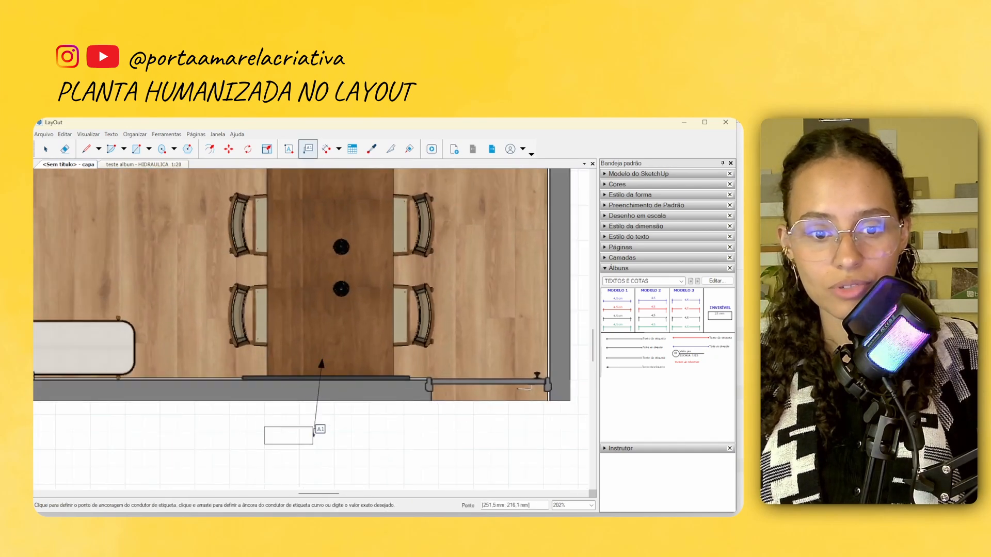
{"action": "left_click", "coordinate": [339, 447]}
{"action": "type", "text": "Mesa re"}
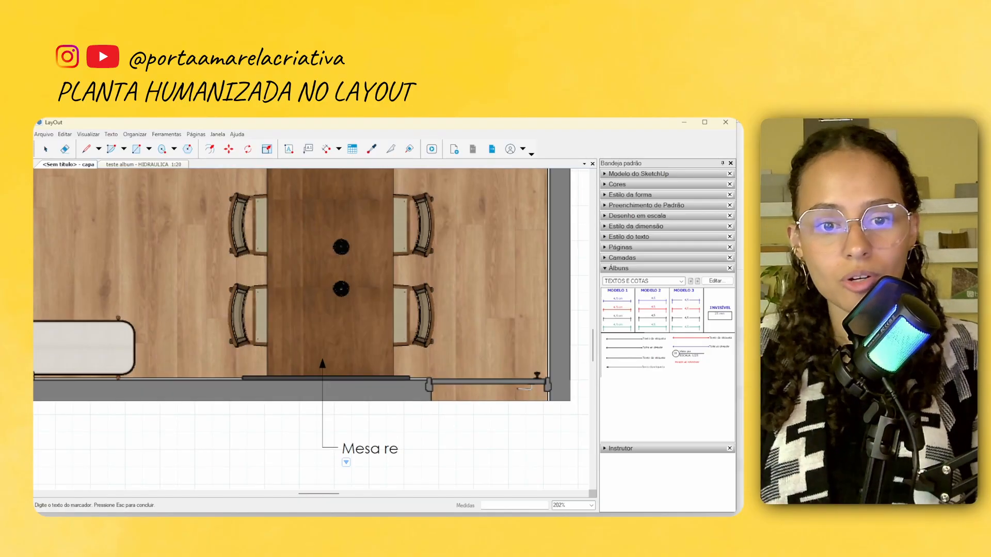
{"action": "type", "text": "tangula"}
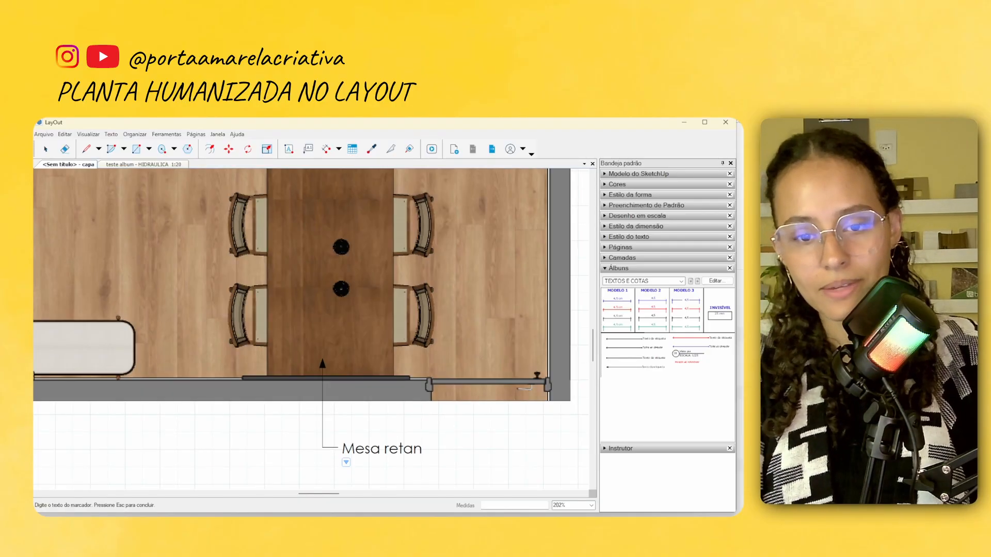